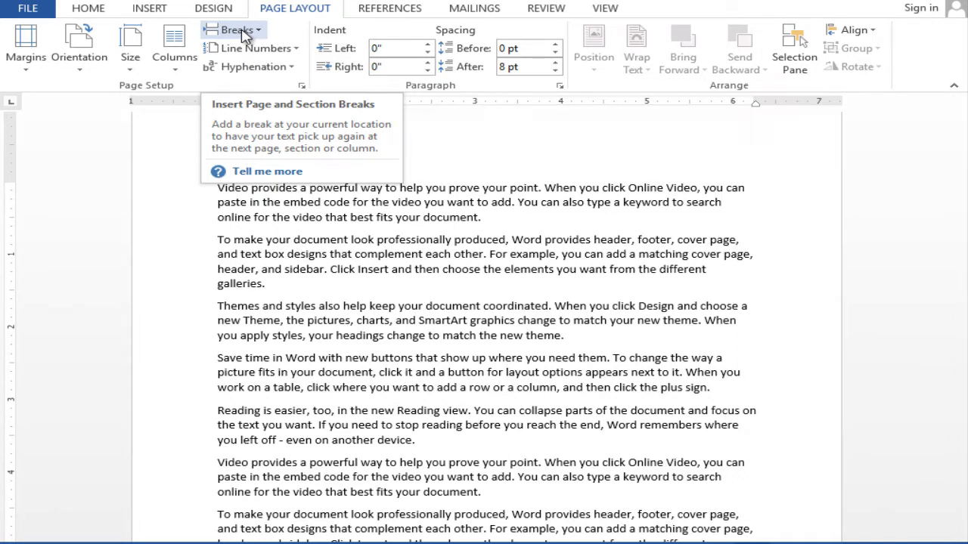
pyautogui.click(218, 186)
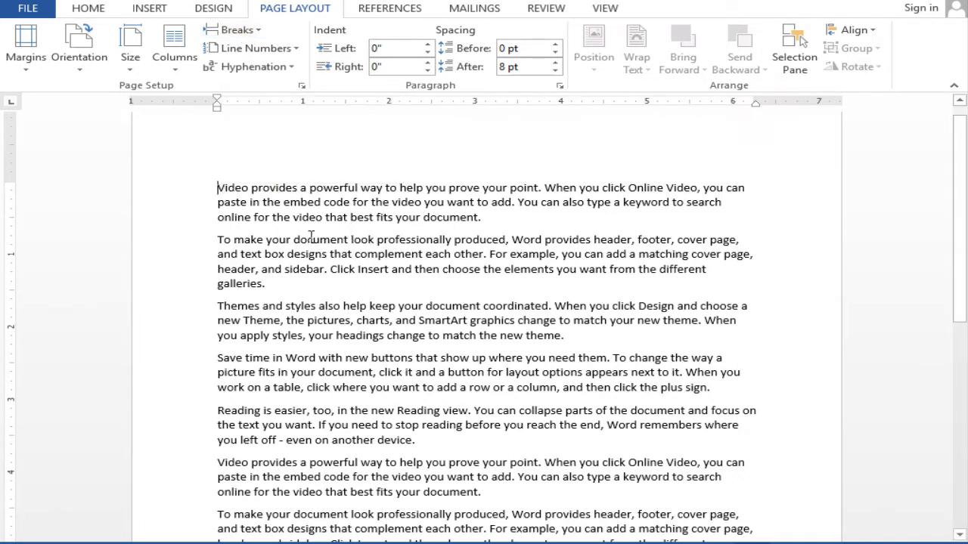
pyautogui.click(248, 32)
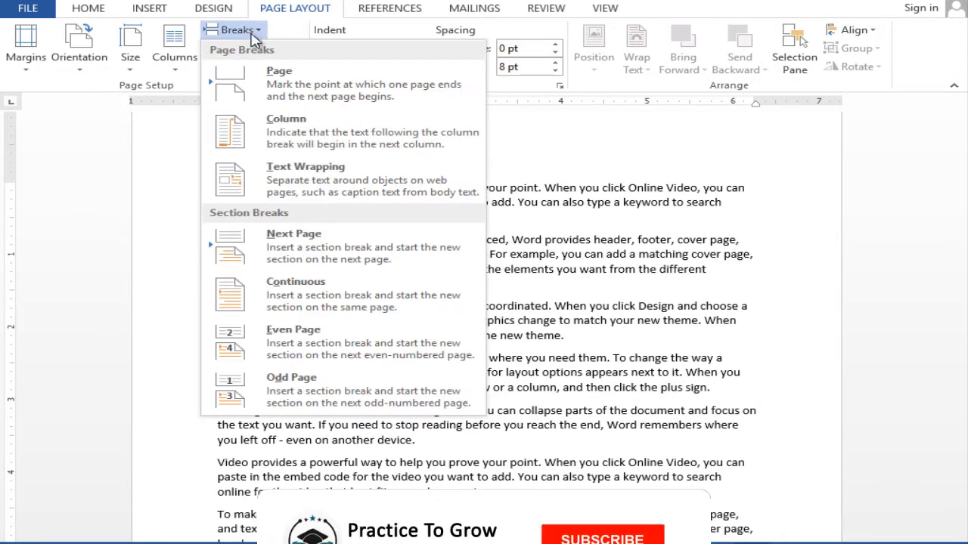
pyautogui.click(573, 242)
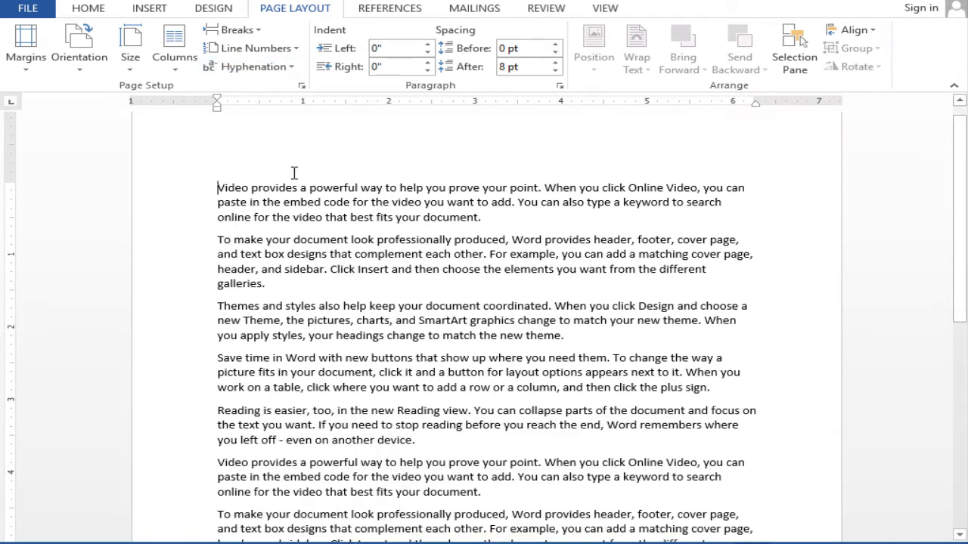
pyautogui.click(242, 31)
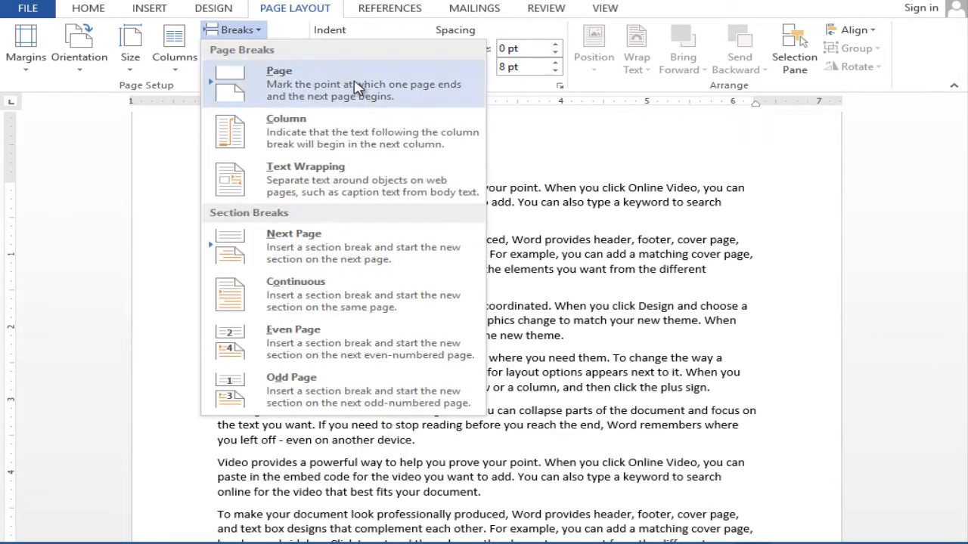
pyautogui.click(302, 90)
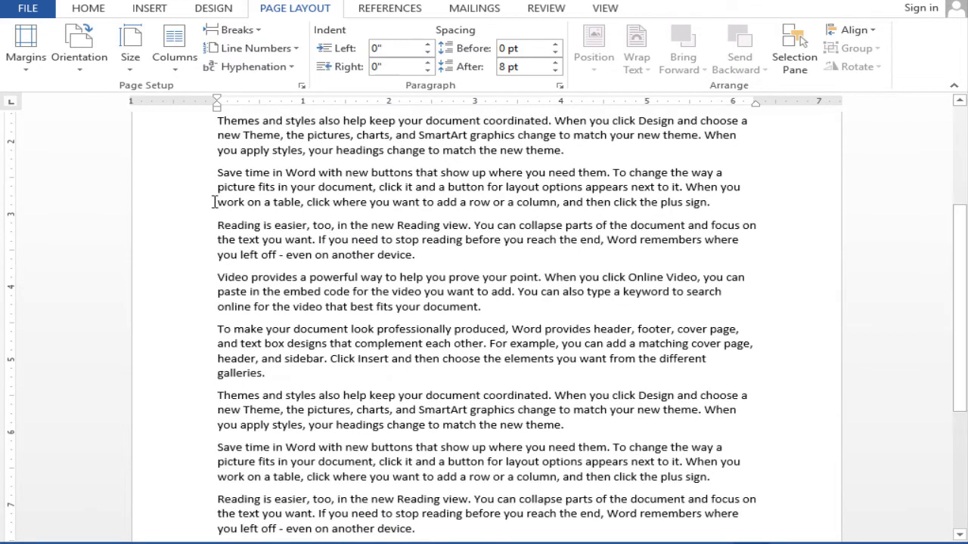
# Step: Insert a page break before the first "Reading is easier, too" paragraph, check the page split, and undo the break
pyautogui.click(212, 220)
pyautogui.click(241, 34)
pyautogui.click(274, 71)
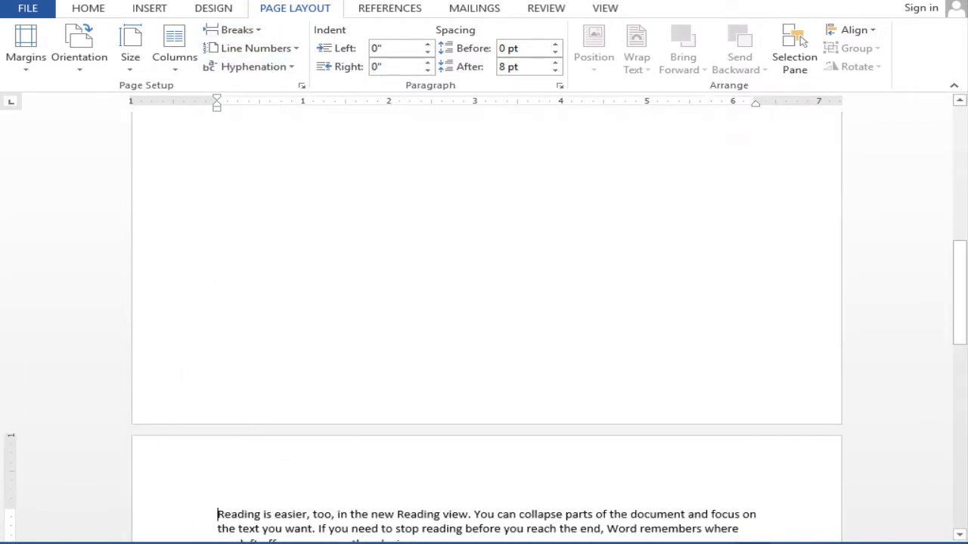
pyautogui.moveTo(959, 292); pyautogui.dragTo(960, 379)
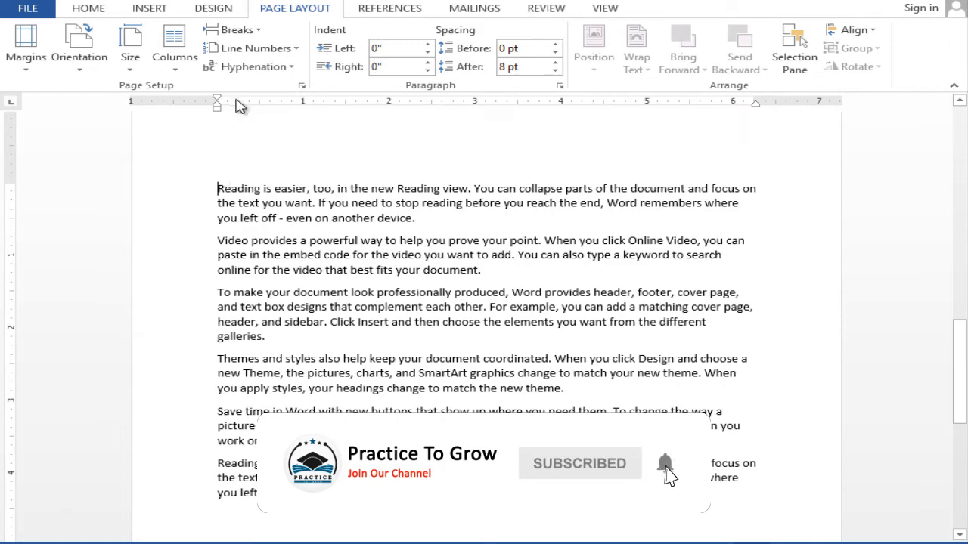
pyautogui.scroll(-5, 241, 106)
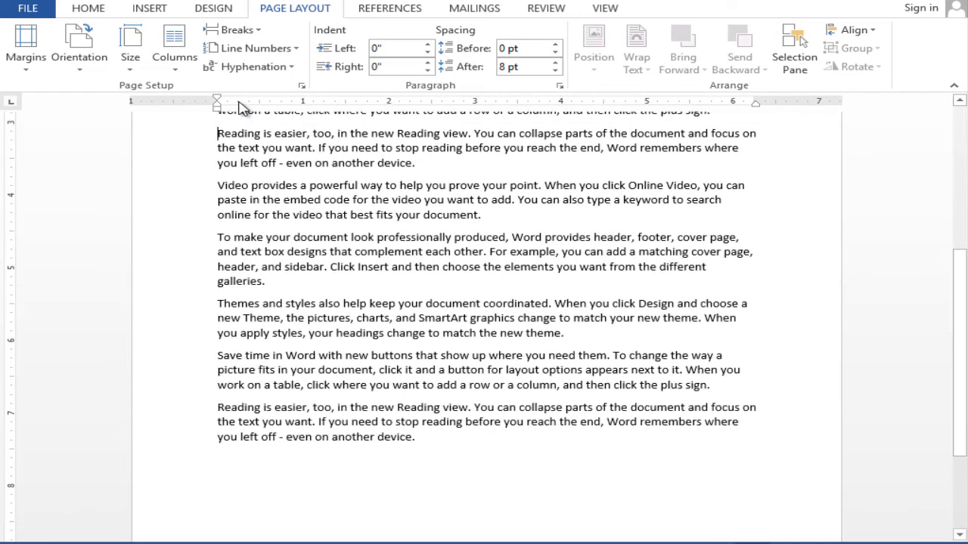
pyautogui.scroll(3, 217, 102)
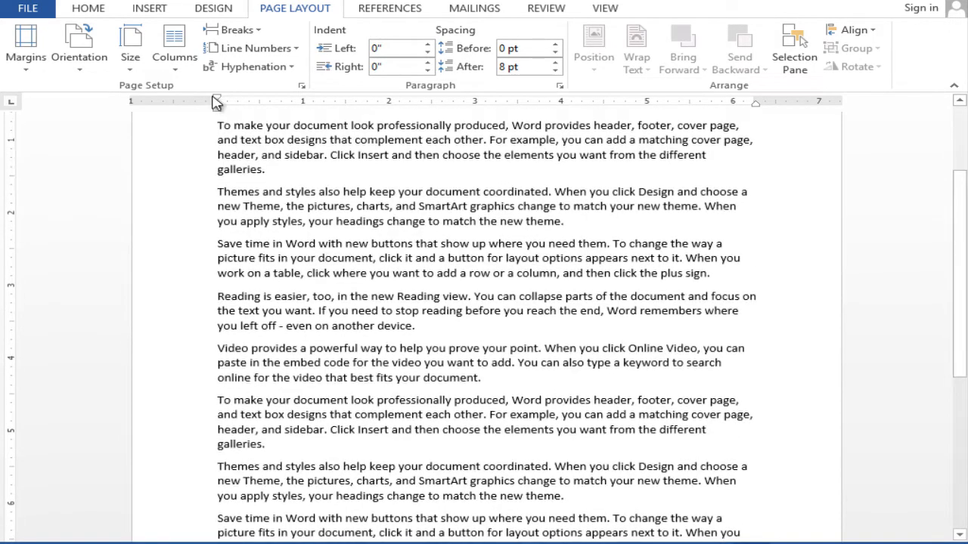
pyautogui.click(234, 30)
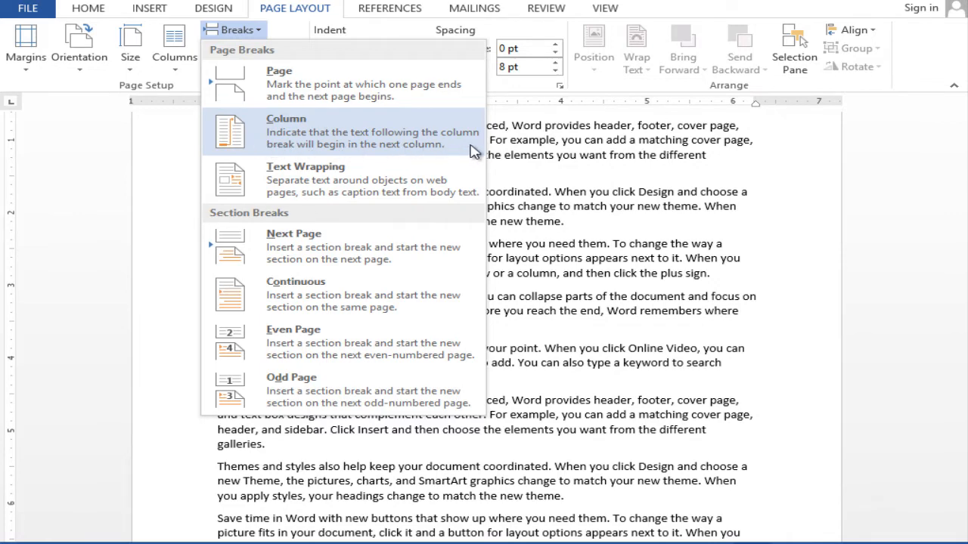
pyautogui.click(568, 181)
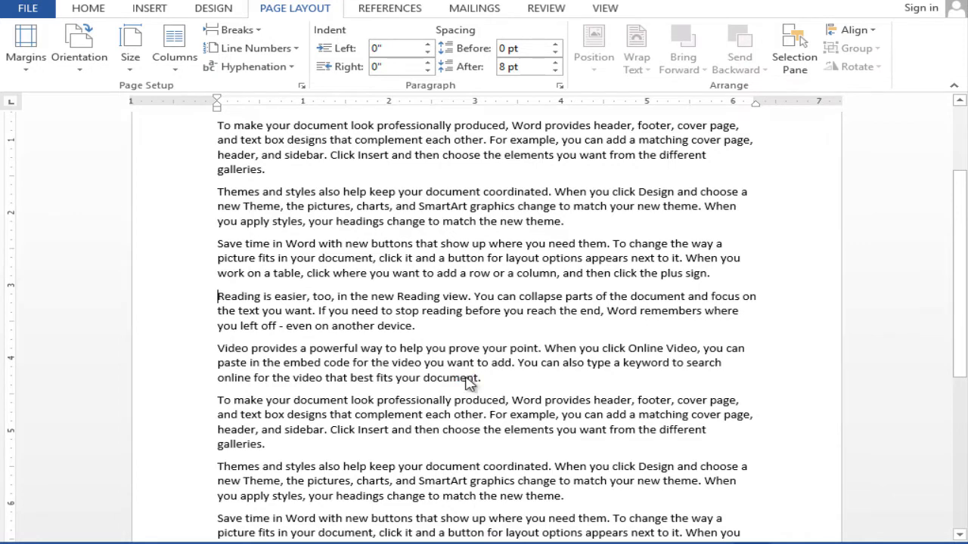
# Step: Create a new blank document and set its page layout to three columns
pyautogui.hotkey('ctrl', 'n')
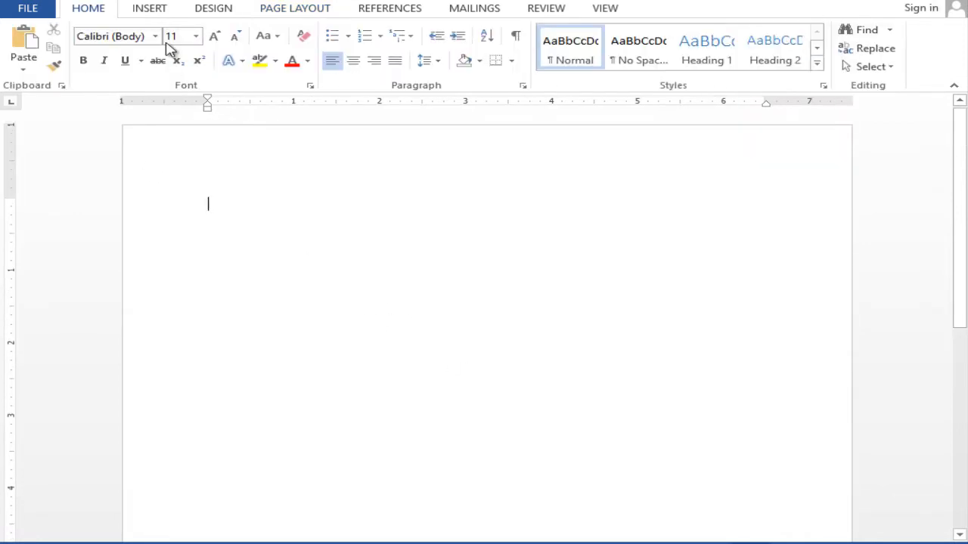
pyautogui.click(290, 12)
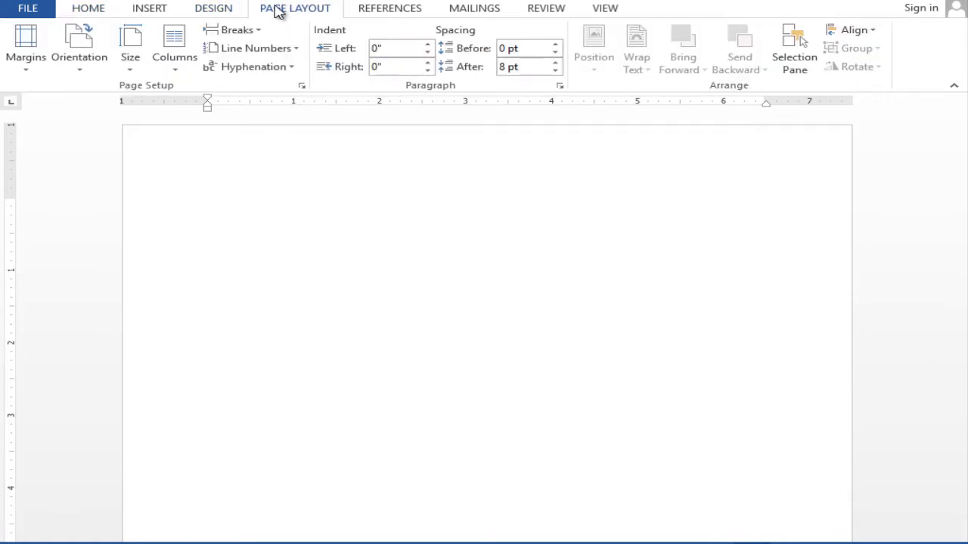
pyautogui.click(172, 51)
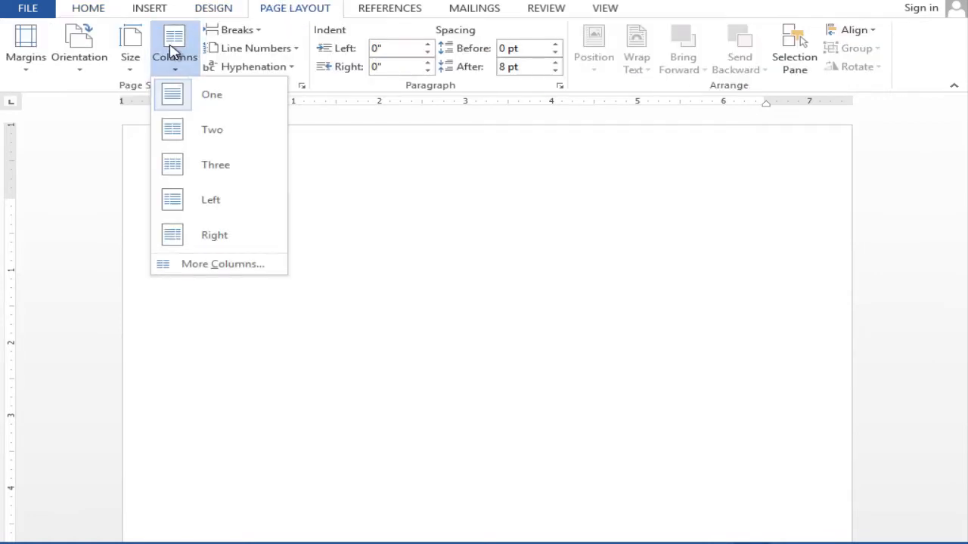
pyautogui.click(217, 171)
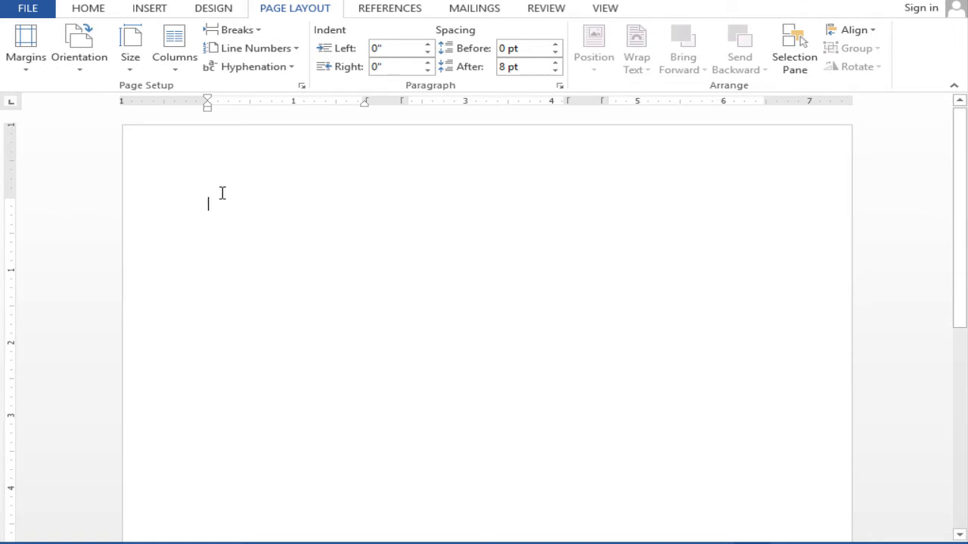
# Step: Enter "PRACTICE TO GROW" in the first column and start an indented new line below it
pyautogui.write('PRACTIC')
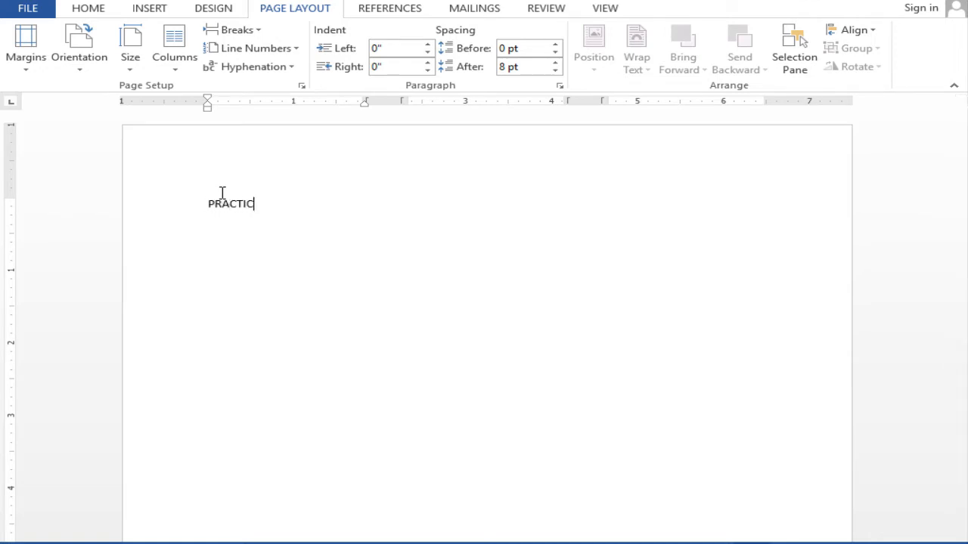
pyautogui.write('E TO GROW')
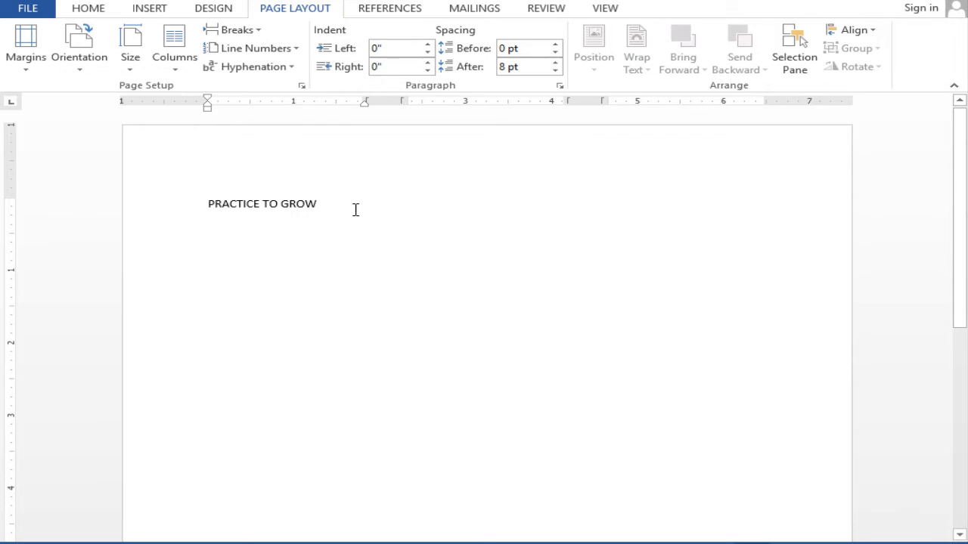
pyautogui.press('Return')
pyautogui.press('Tab')
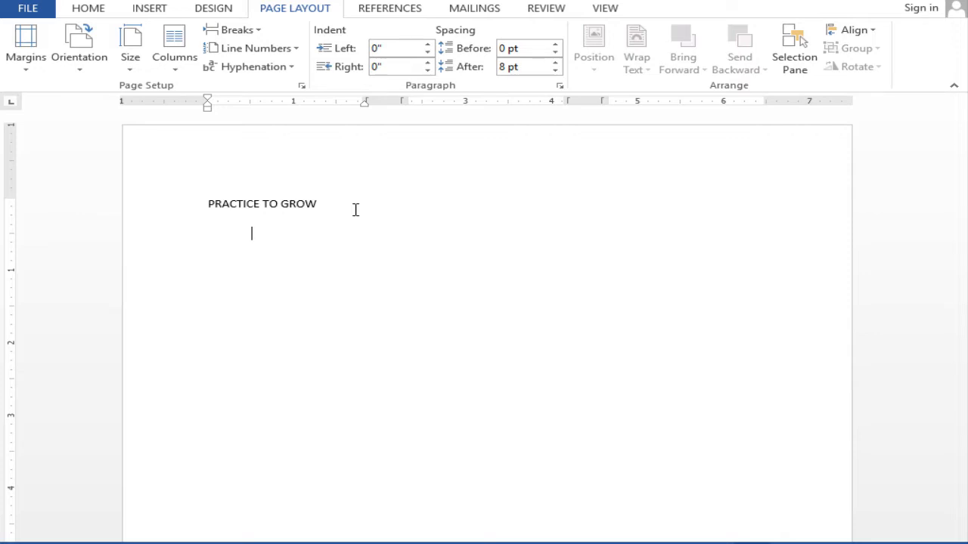
# Step: Insert a column break and enter "PRACTICE TO GROW" at the start of the second column
pyautogui.click(240, 30)
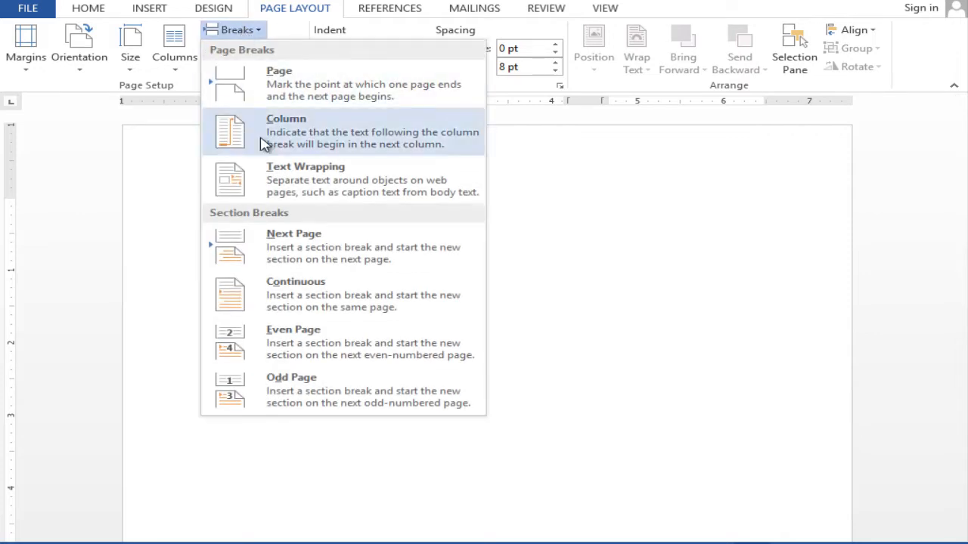
pyautogui.click(319, 131)
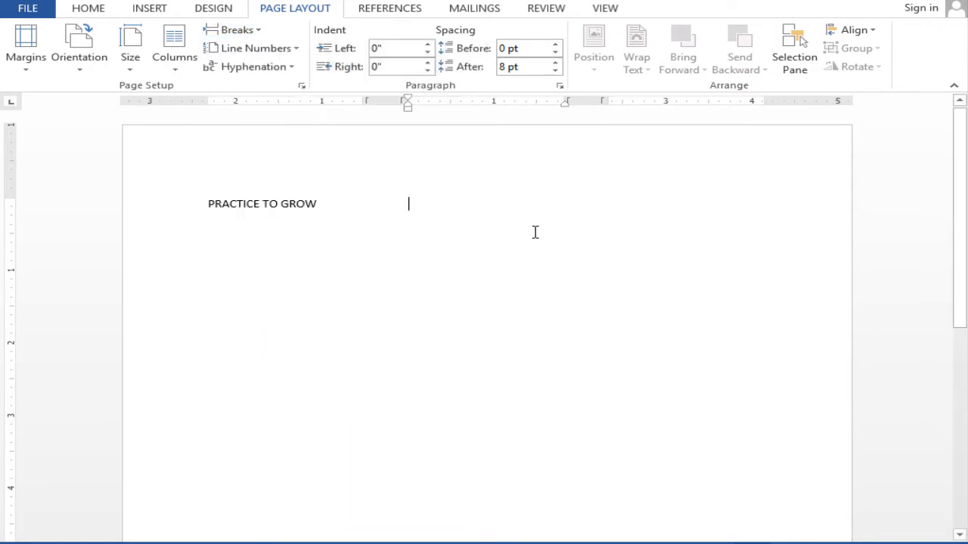
pyautogui.write('PRACTICE TO GR')
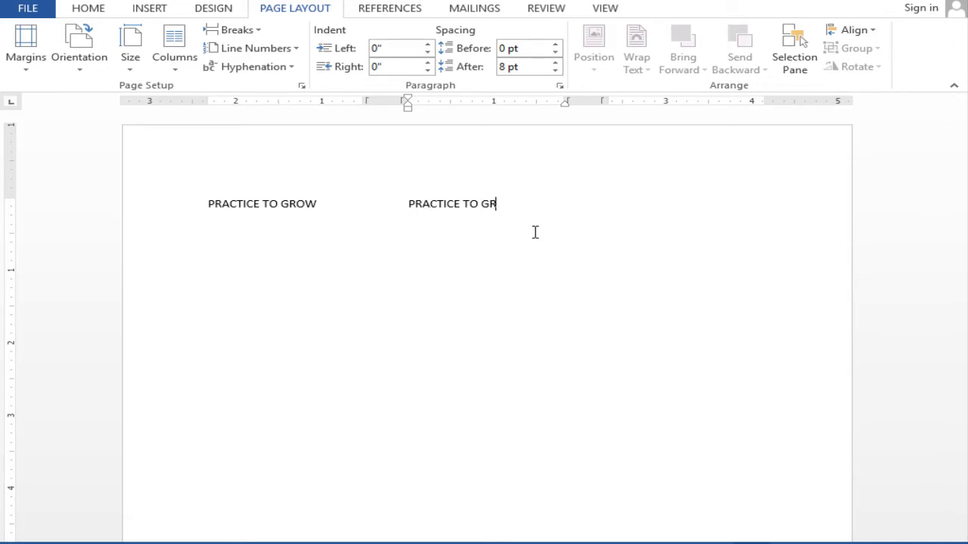
pyautogui.write('OW')
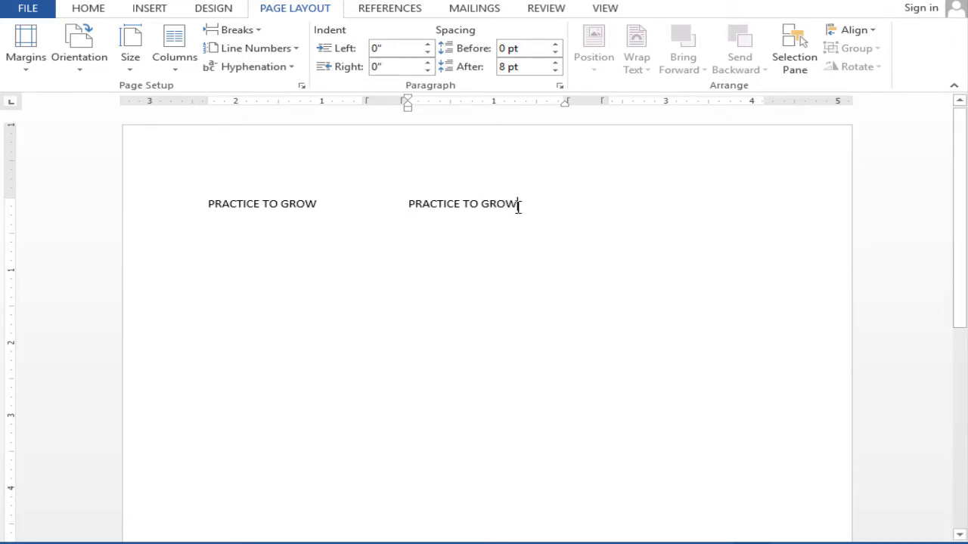
# Step: Insert another column break after the second column's text and enter "PRACTICE TO GROW" in the third column
pyautogui.click(255, 36)
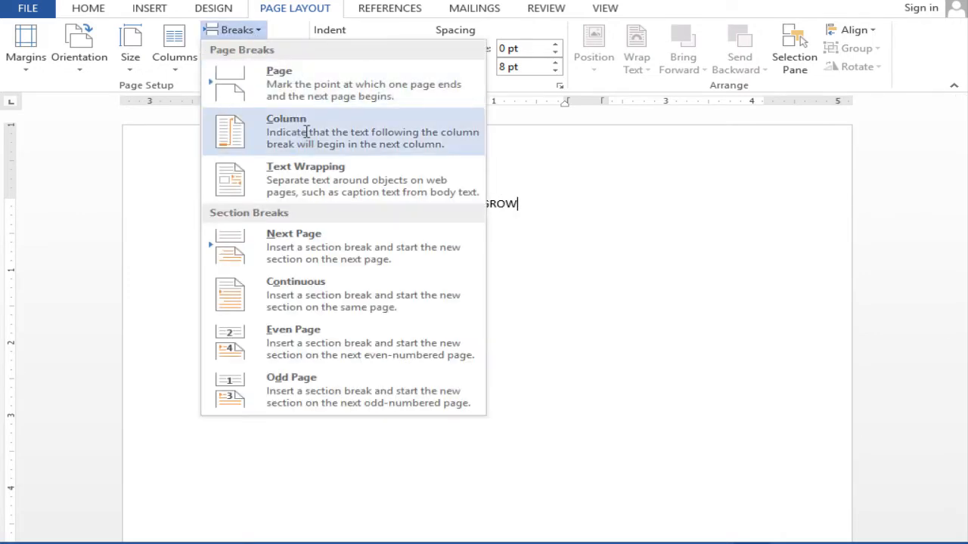
pyautogui.click(307, 143)
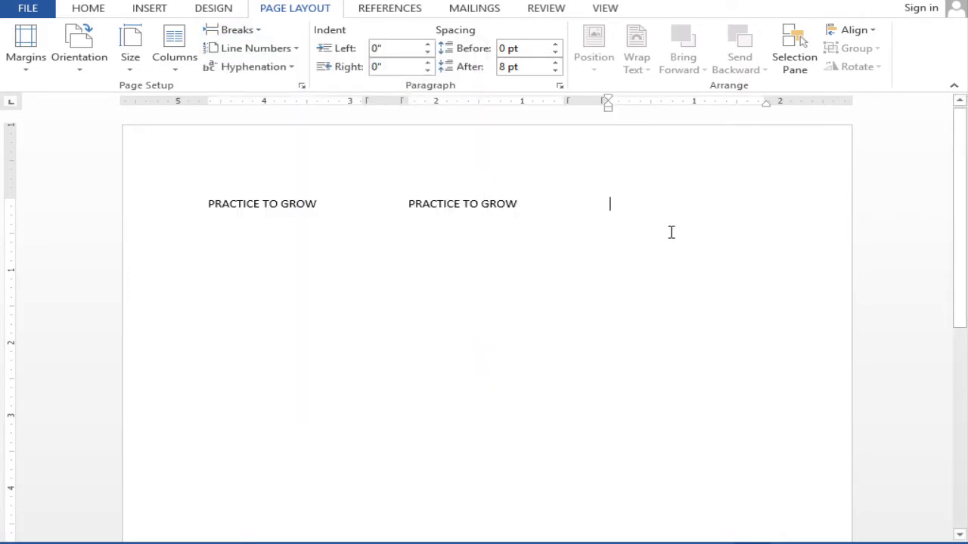
pyautogui.write('PRACTICE ')
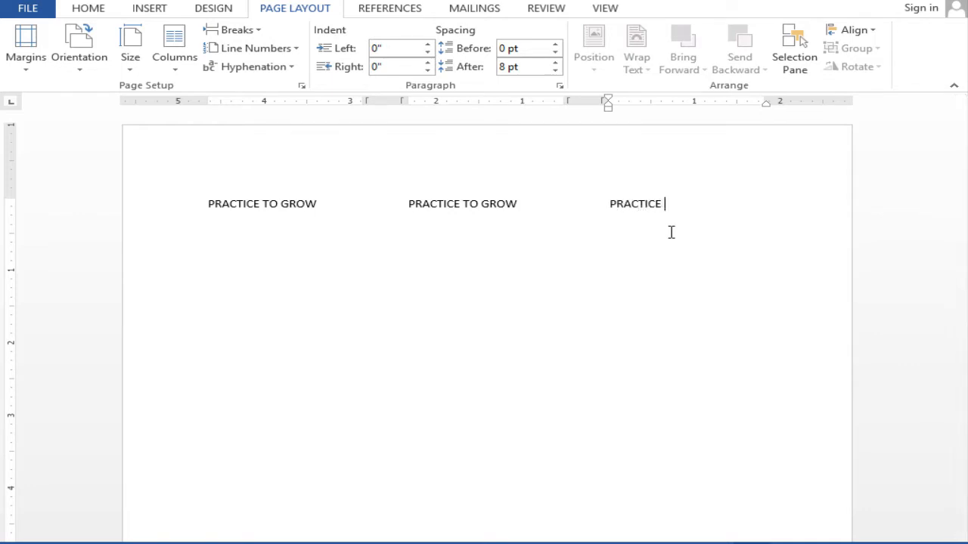
pyautogui.write('TO GROWM')
pyautogui.press('BackSpace')
pyautogui.click(491, 204)
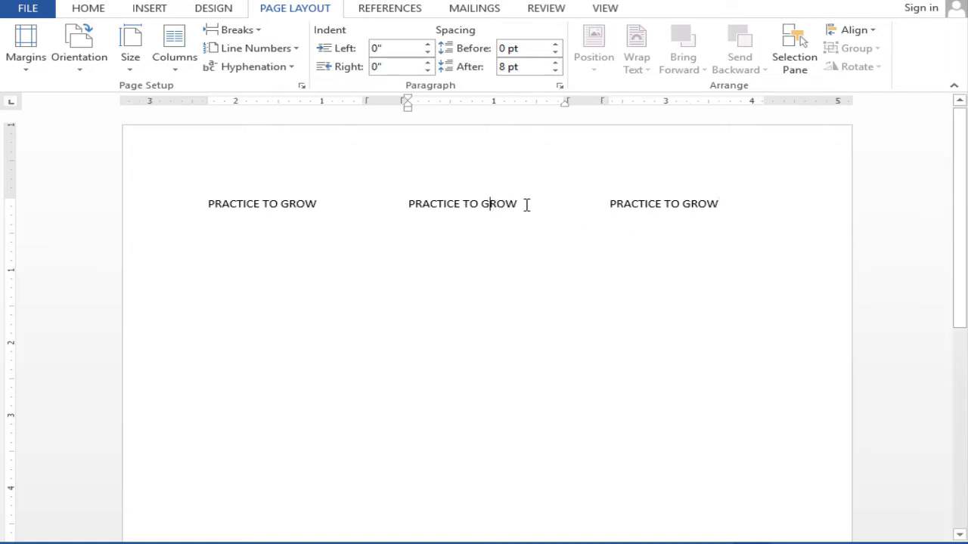
pyautogui.moveTo(527, 205); pyautogui.dragTo(409, 204)
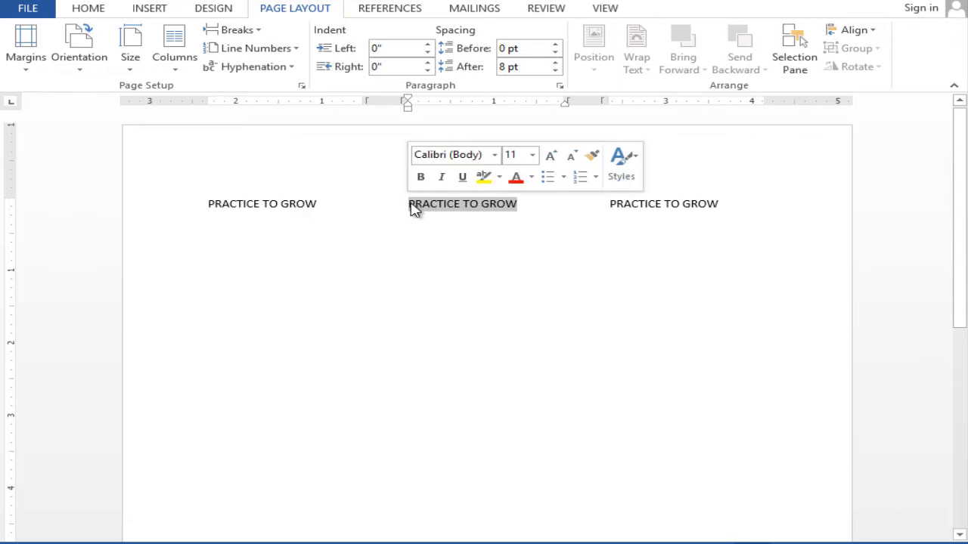
pyautogui.click(321, 203)
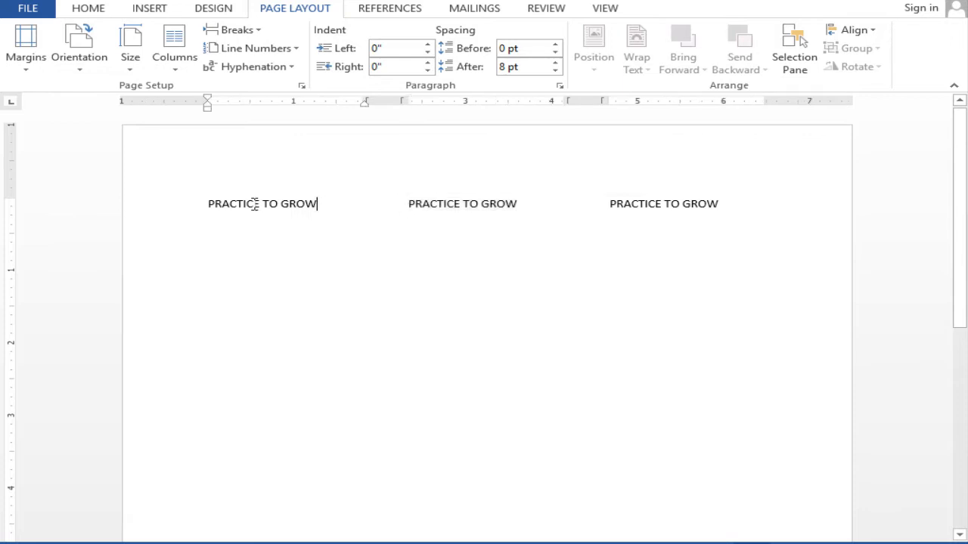
# Step: Change the document from three columns to a one-column layout and return to the first page
pyautogui.click(657, 204)
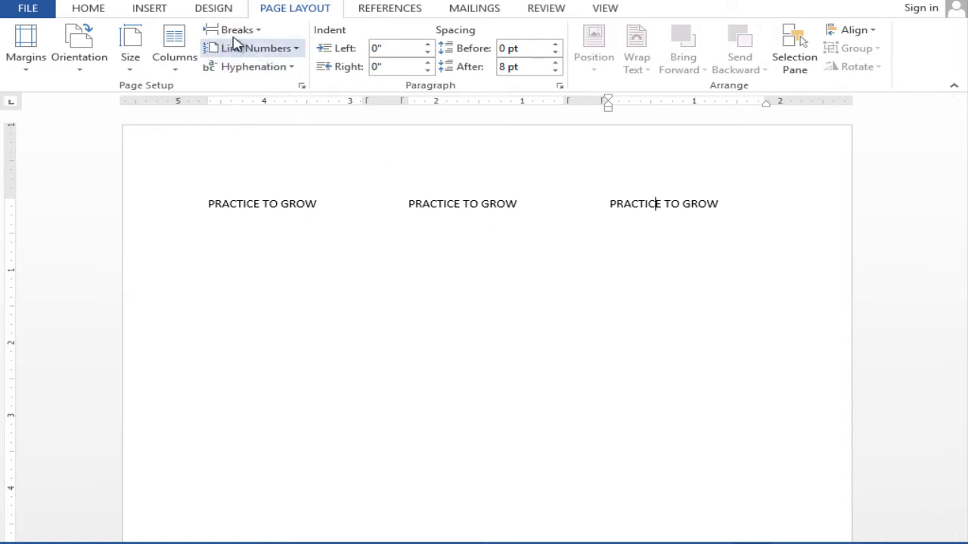
pyautogui.click(186, 63)
pyautogui.click(190, 94)
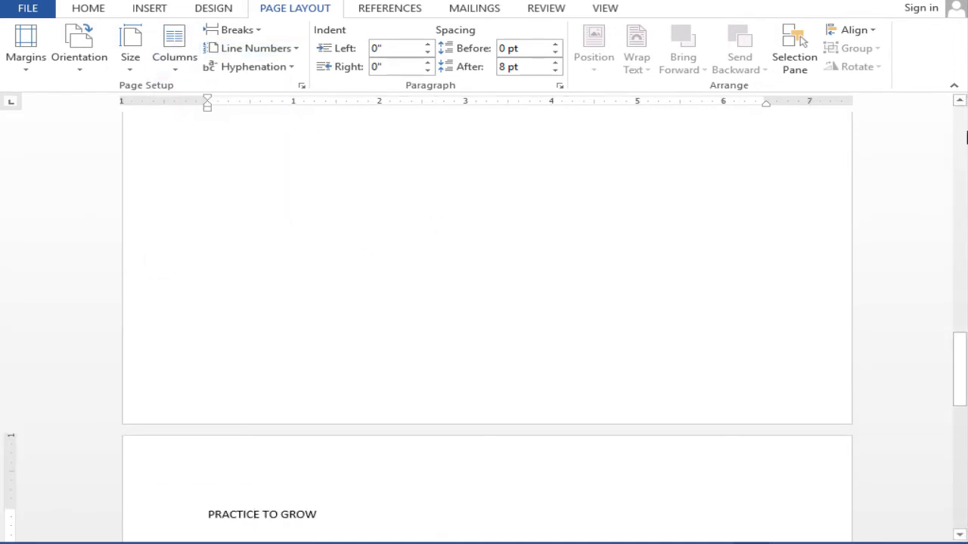
pyautogui.scroll(11, 967, 137)
pyautogui.click(960, 119)
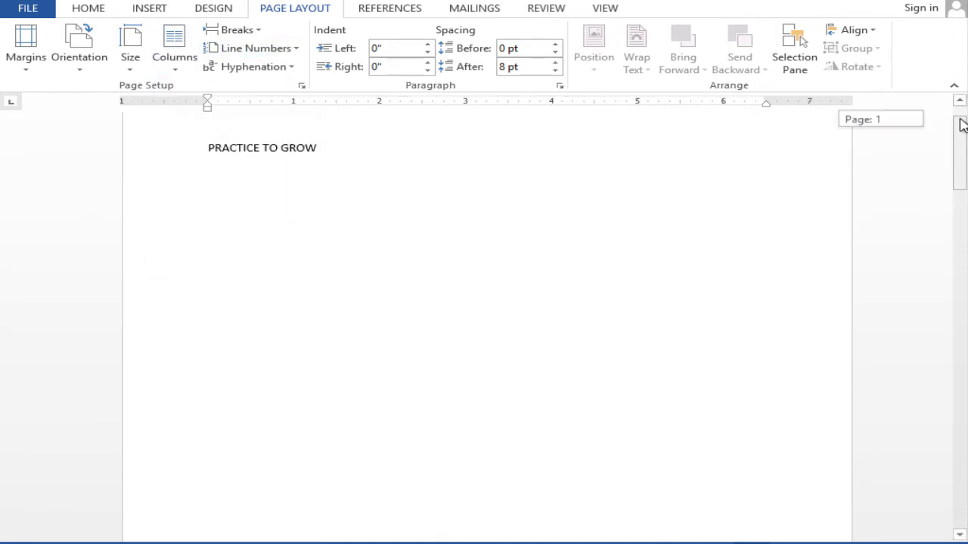
pyautogui.tripleClick(244, 148)
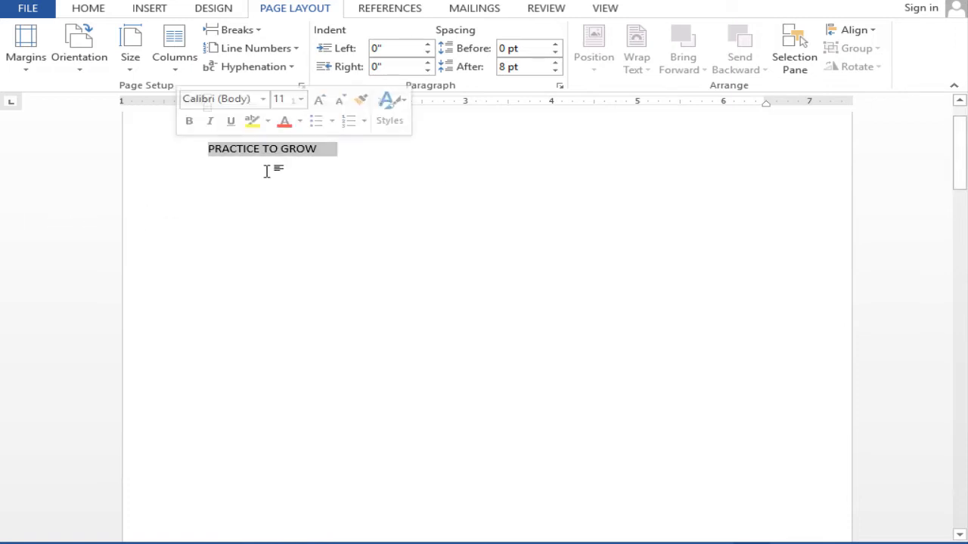
pyautogui.click(267, 170)
pyautogui.click(251, 34)
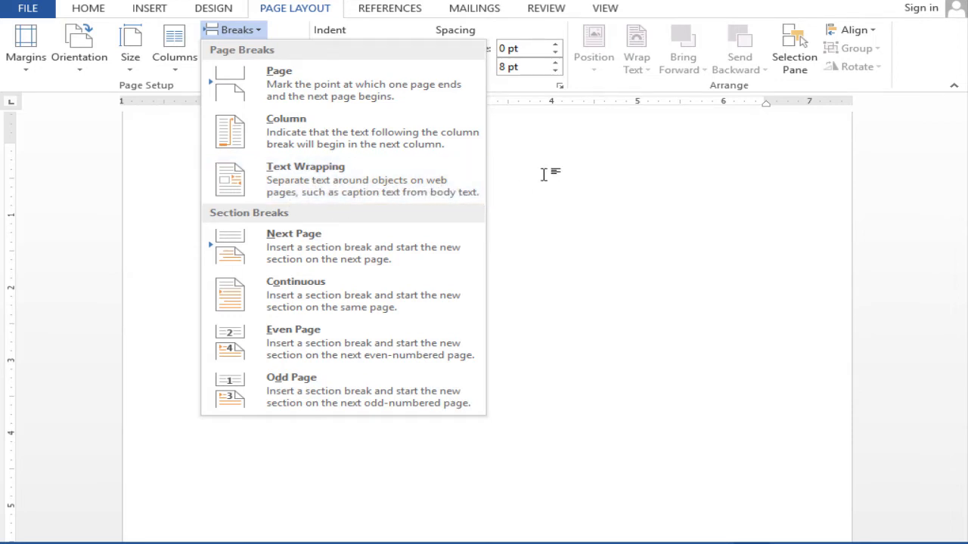
pyautogui.click(293, 144)
pyautogui.tripleClick(223, 156)
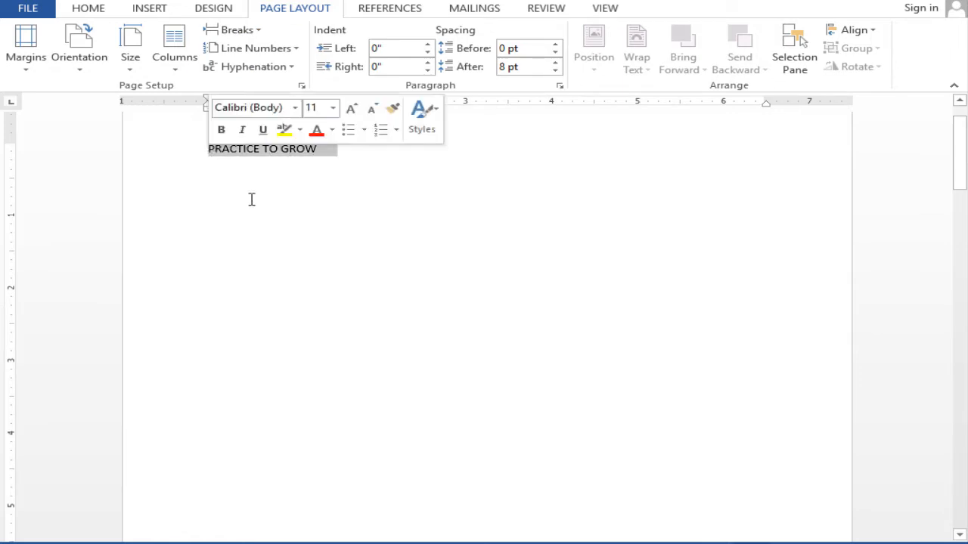
# Step: Switch to Document1 and insert a text wrapping break before "When you click Design" in the "Themes and styles" paragraph
pyautogui.moveTo(604, 543)
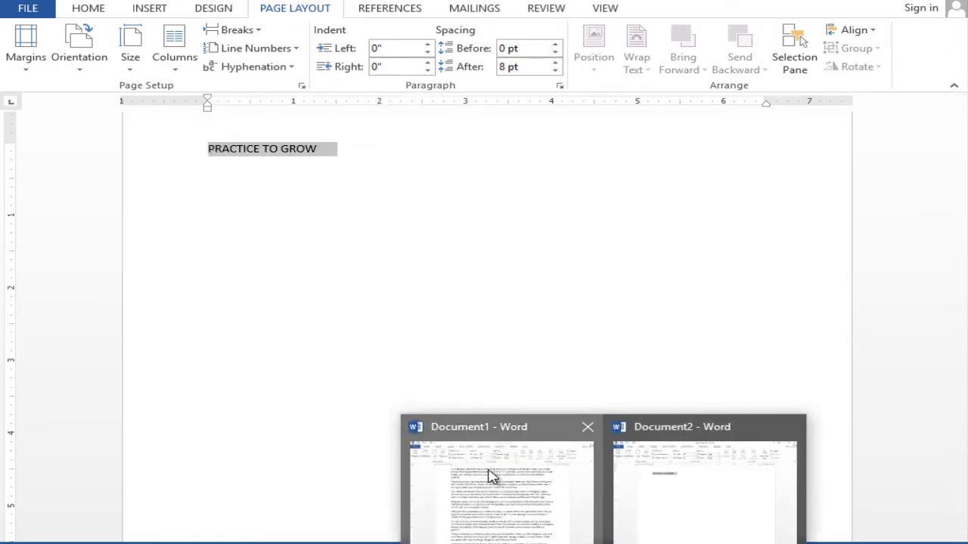
pyautogui.click(492, 481)
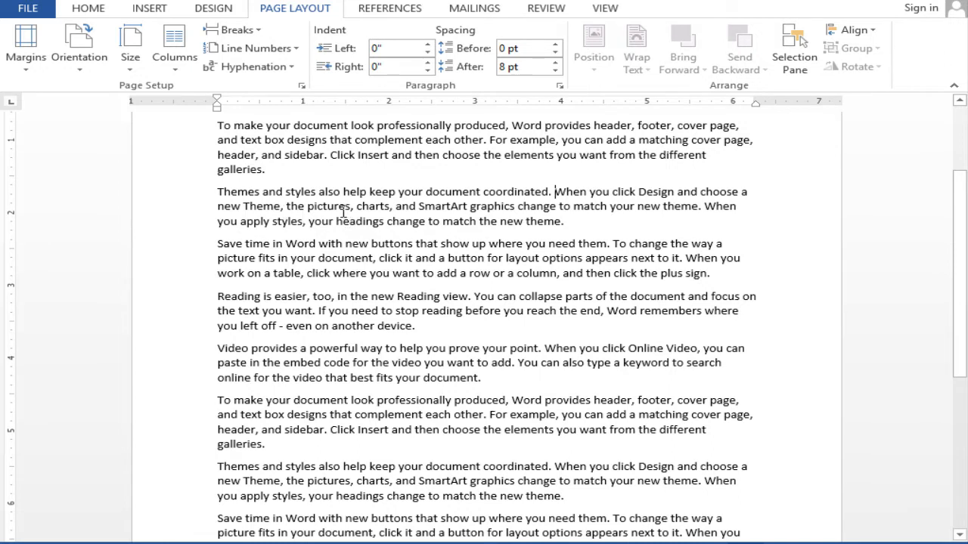
pyautogui.click(240, 31)
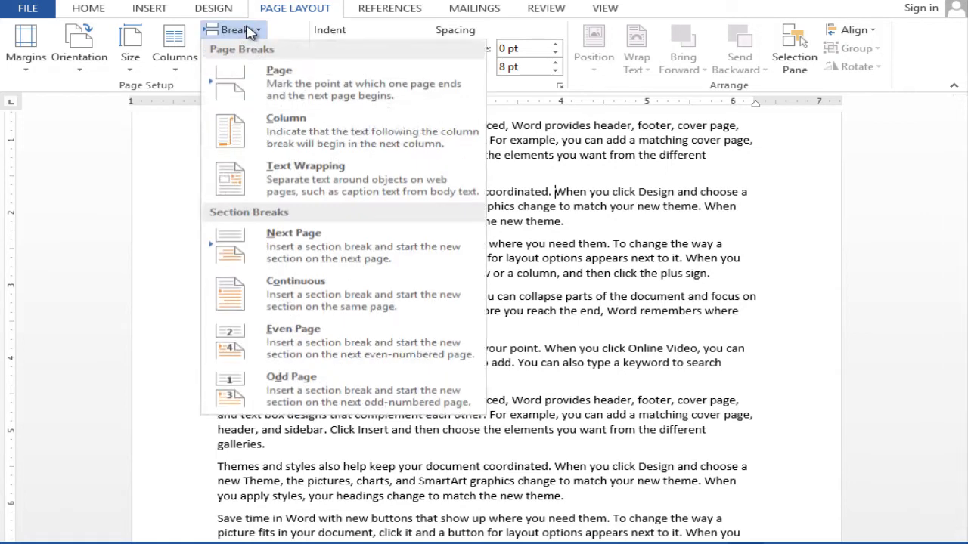
pyautogui.click(319, 185)
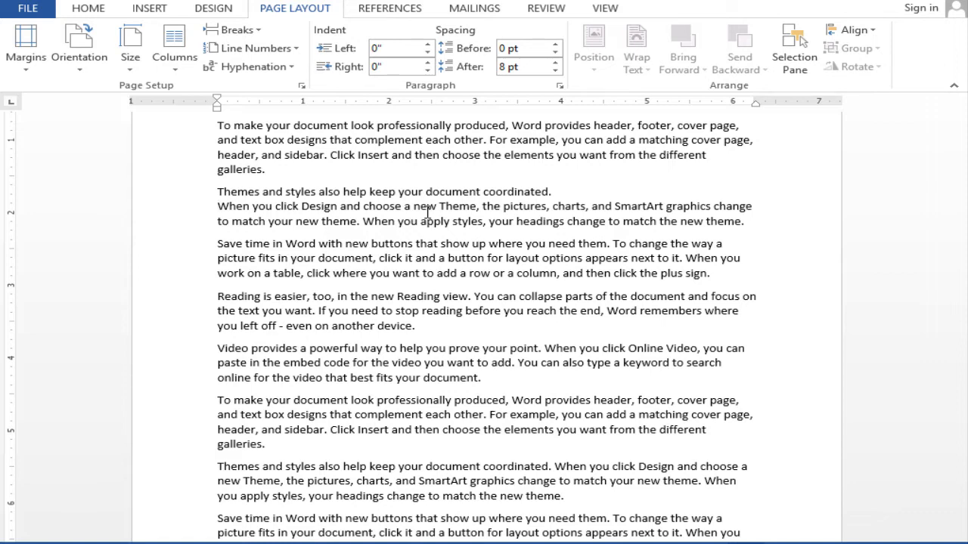
# Step: Insert a Next Page section break before the first "Save time in Word" paragraph
pyautogui.click(230, 30)
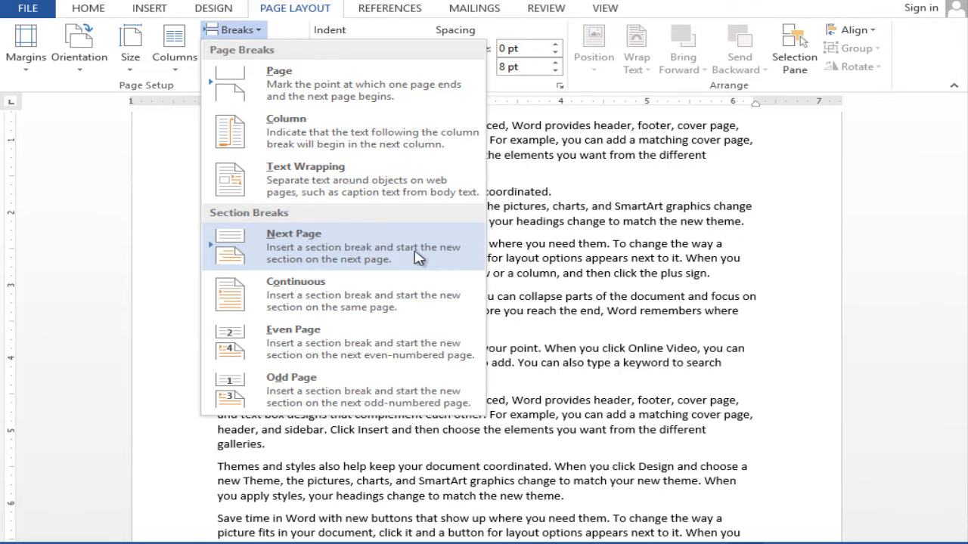
pyautogui.click(520, 226)
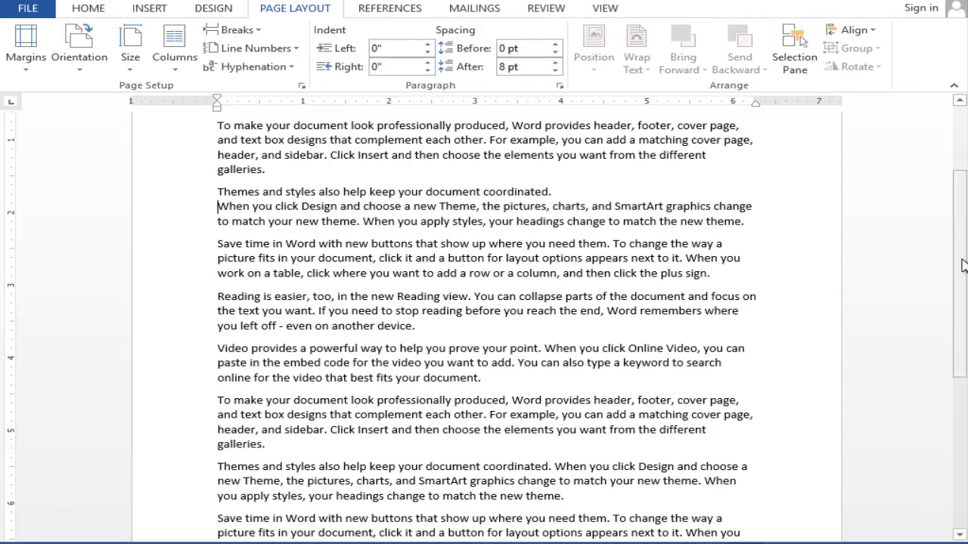
pyautogui.moveTo(964, 265); pyautogui.dragTo(964, 184)
pyautogui.moveTo(964, 227)
pyautogui.mouseDown()
pyautogui.moveTo(963, 270)
pyautogui.moveTo(962, 224)
pyautogui.mouseUp()
pyautogui.click(216, 266)
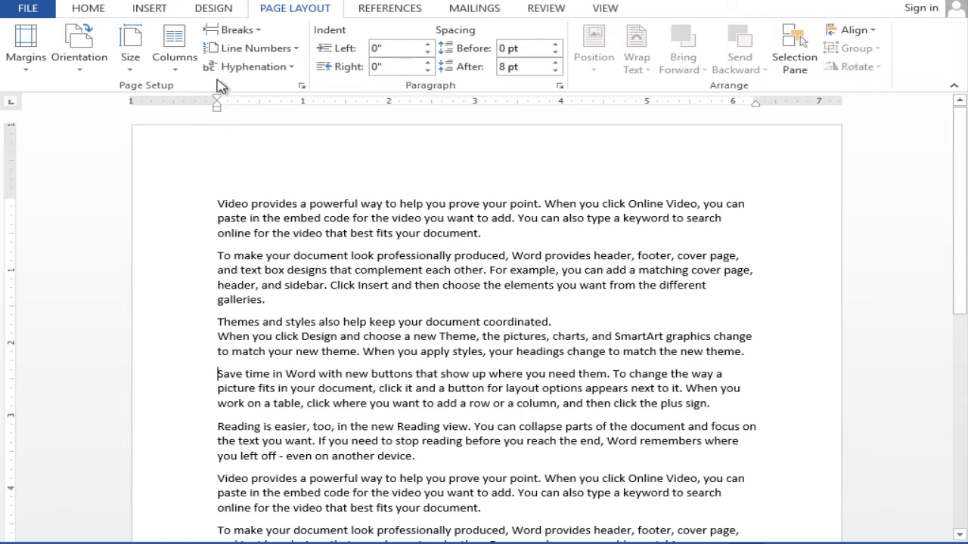
pyautogui.click(244, 30)
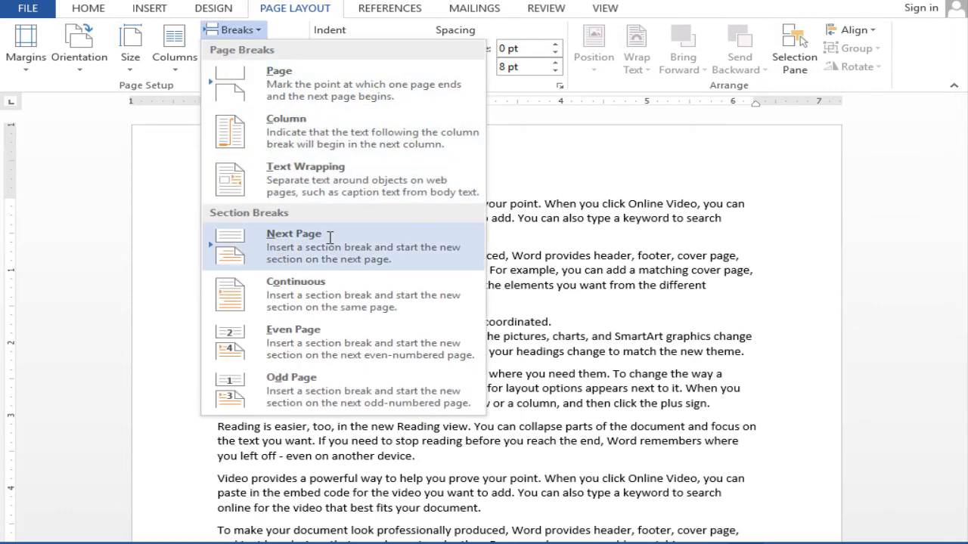
pyautogui.click(291, 261)
# Step: Inspect the text before and after the section break by placing the cursor at the start of each section
pyautogui.moveTo(965, 335); pyautogui.dragTo(960, 113)
pyautogui.click(216, 205)
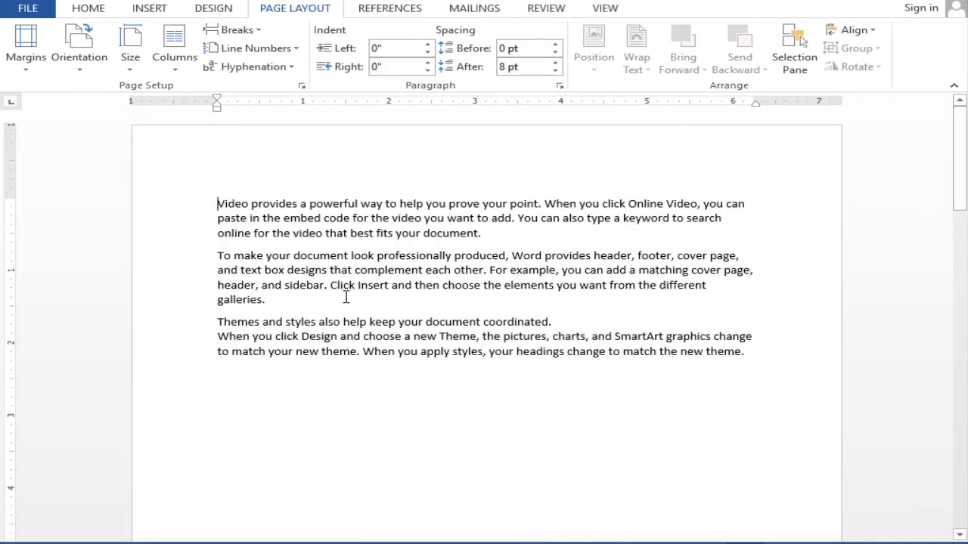
pyautogui.moveTo(959, 160); pyautogui.dragTo(964, 343)
pyautogui.click(218, 335)
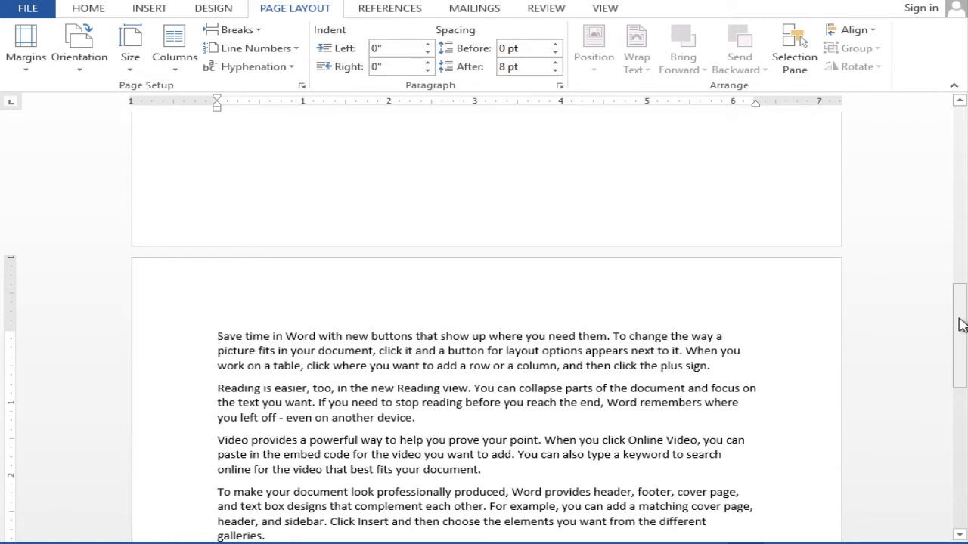
# Step: Apply a three-column layout to the first section, starting from the beginning of its text
pyautogui.moveTo(962, 324); pyautogui.dragTo(958, 114)
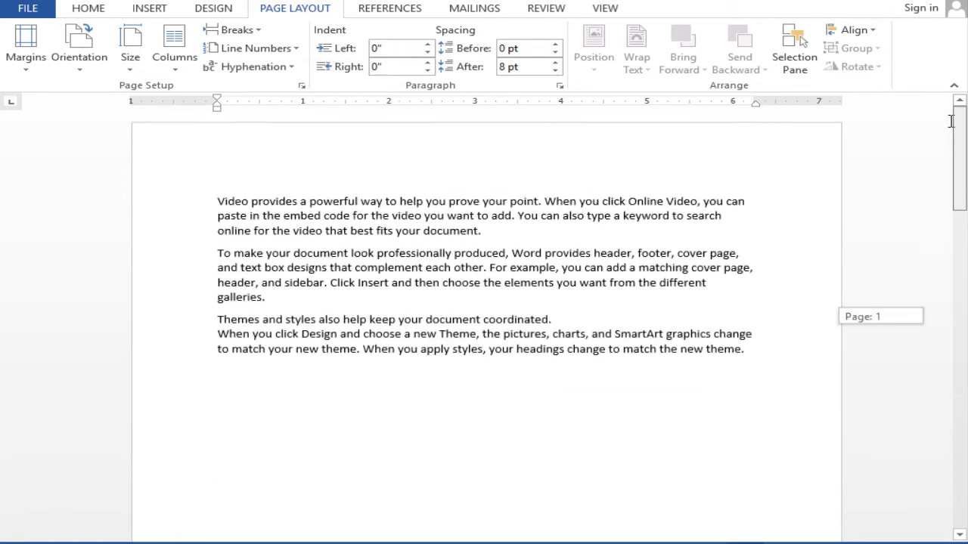
pyautogui.click(216, 204)
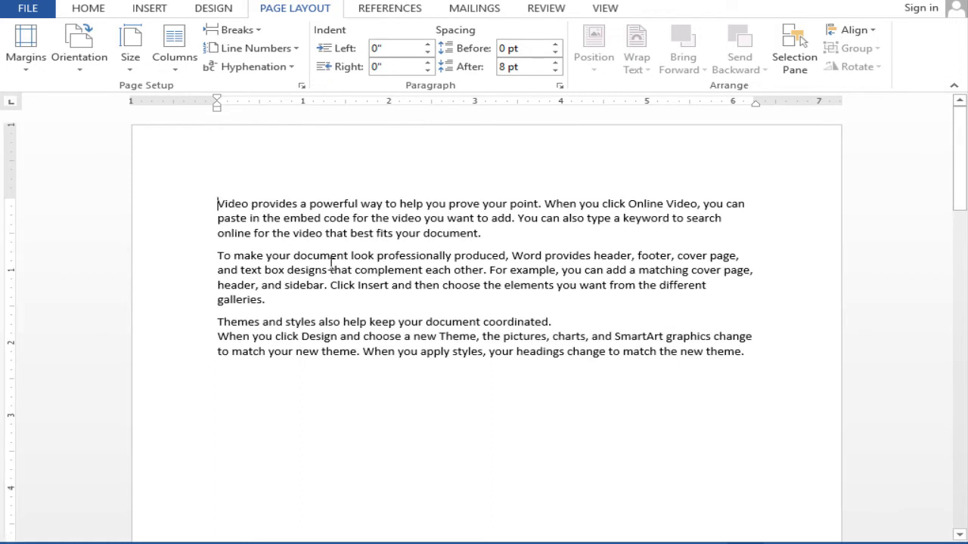
pyautogui.click(185, 57)
pyautogui.click(204, 170)
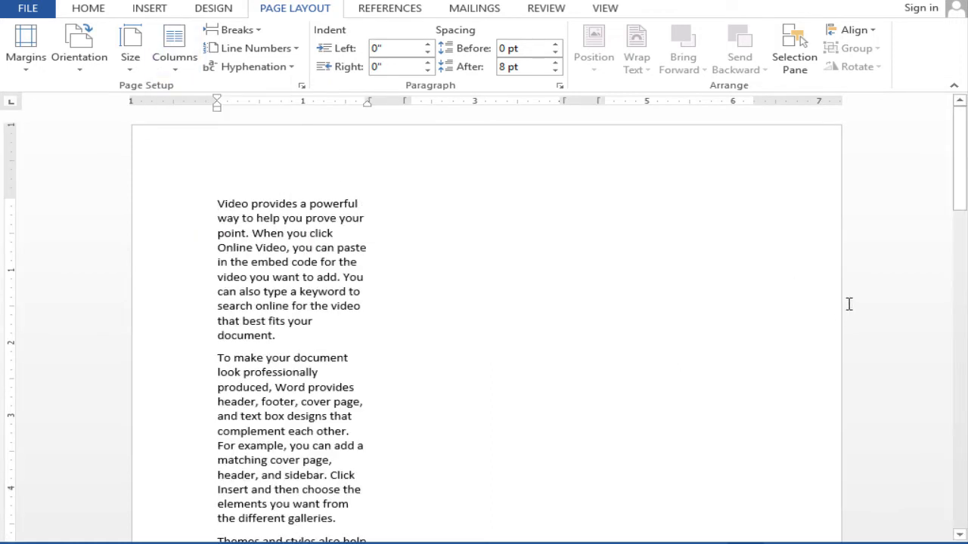
# Step: Generate sample text with =RAND() on a new line below the first section's last paragraph
pyautogui.moveTo(959, 167)
pyautogui.mouseDown()
pyautogui.moveTo(961, 275)
pyautogui.moveTo(959, 151)
pyautogui.mouseUp()
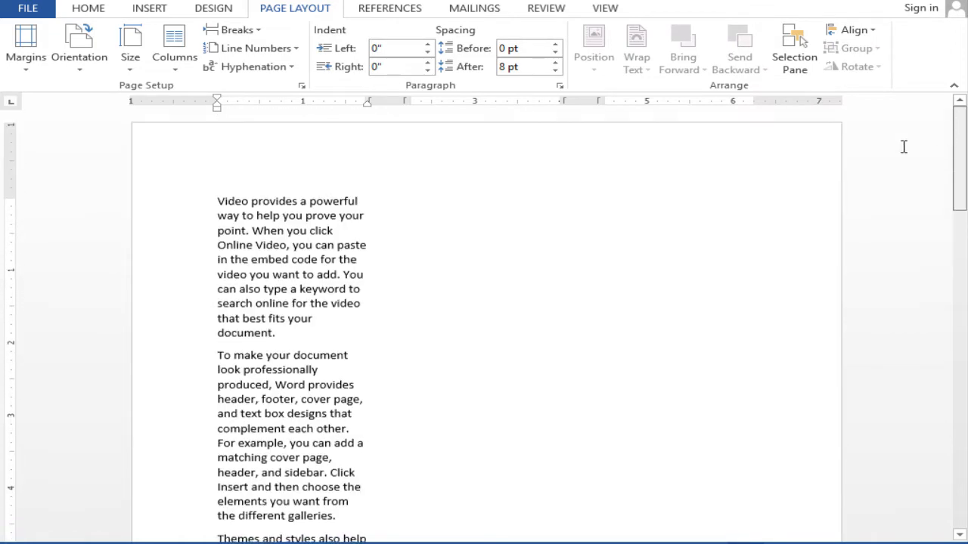
pyautogui.moveTo(960, 196); pyautogui.dragTo(959, 310)
pyautogui.click(322, 223)
pyautogui.write('=')
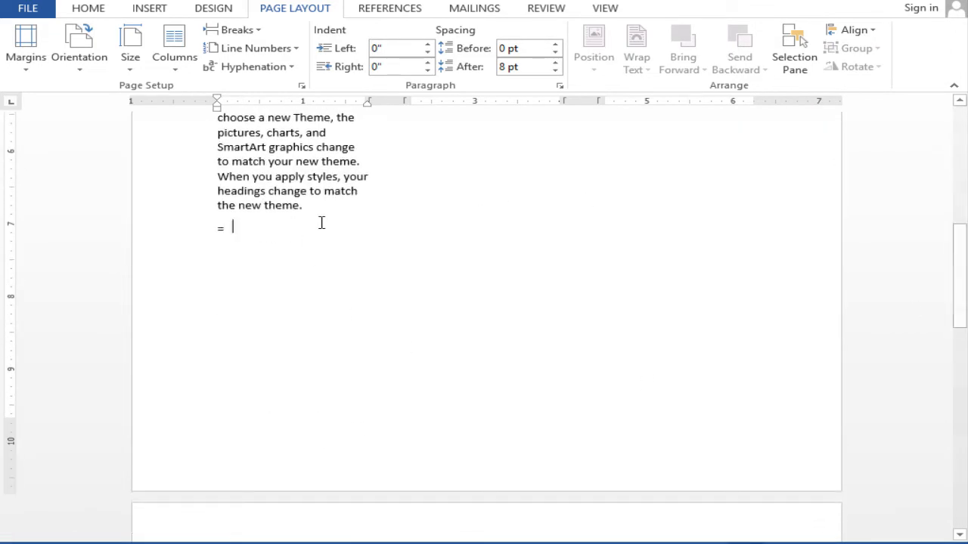
pyautogui.write('RAND()')
pyautogui.press('Return')
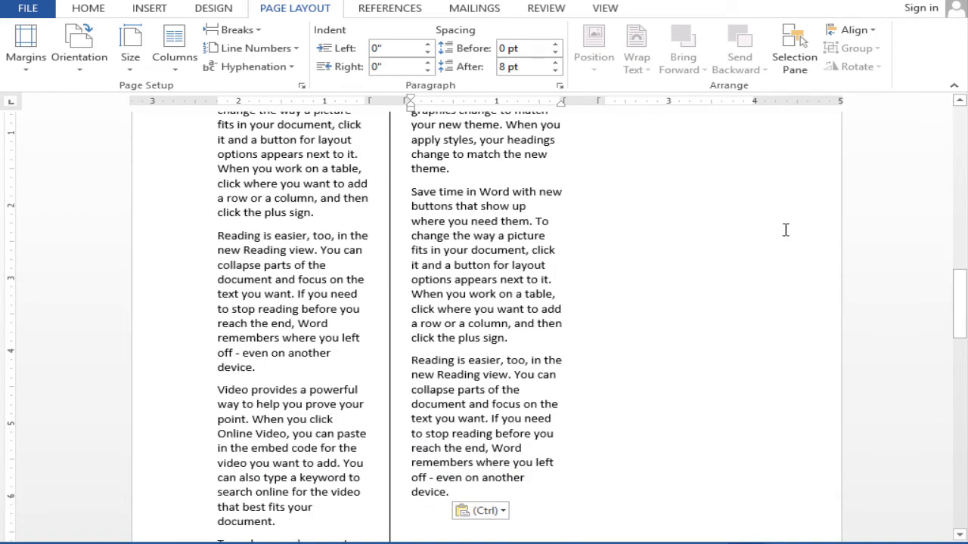
# Step: Undo the generated sample text and enter =RAND() again below the first section's text
pyautogui.moveTo(959, 303); pyautogui.dragTo(939, 161)
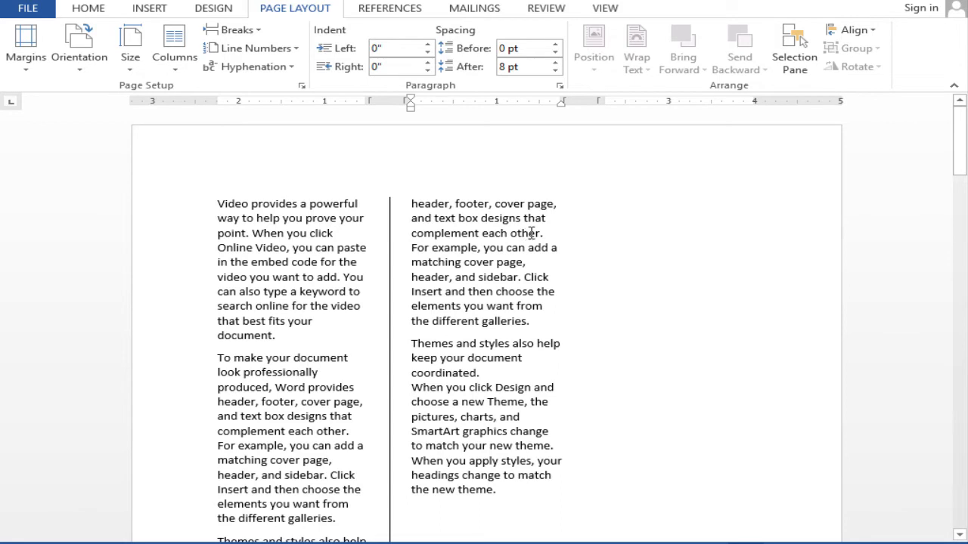
pyautogui.hotkey('ctrl', 'z')
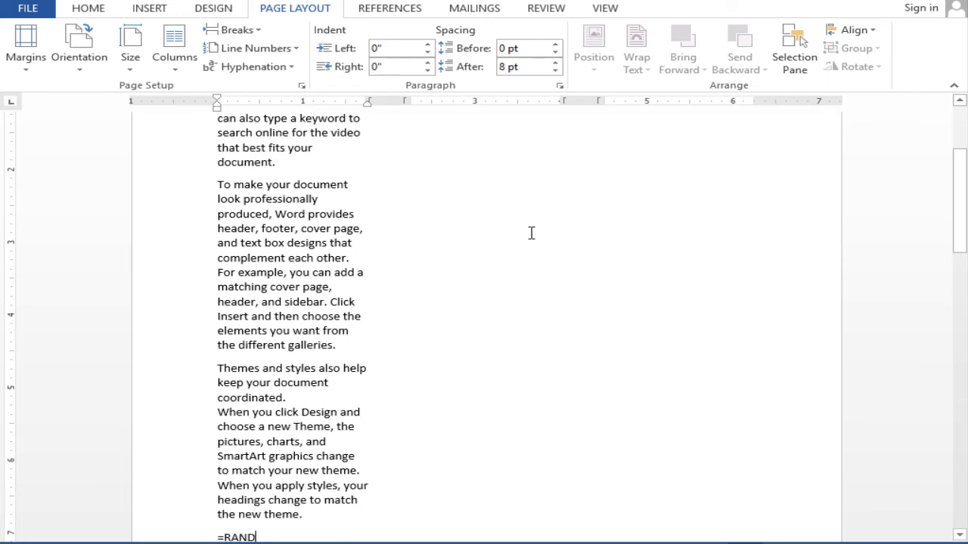
pyautogui.hotkey('ctrl', 'z')
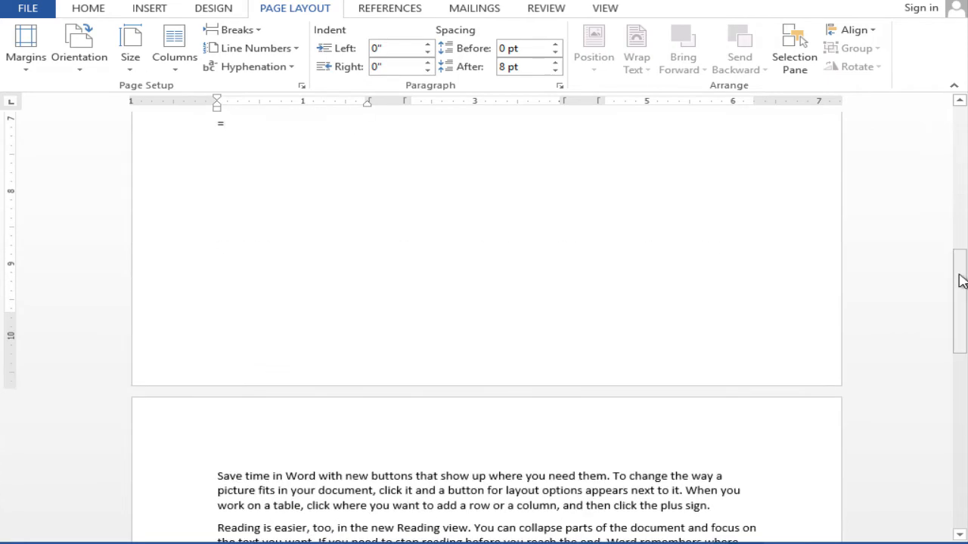
pyautogui.moveTo(959, 281); pyautogui.dragTo(964, 121)
pyautogui.write('=R')
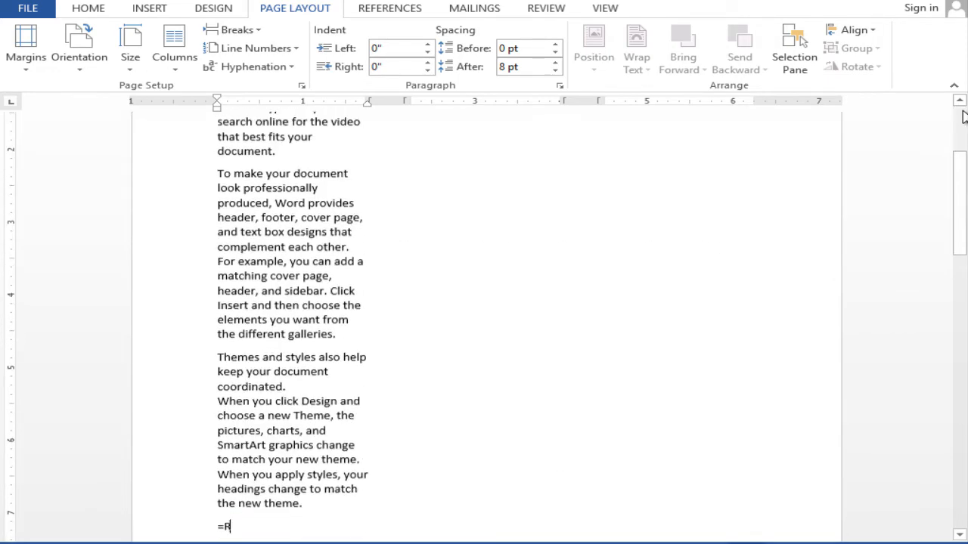
pyautogui.write('AND()')
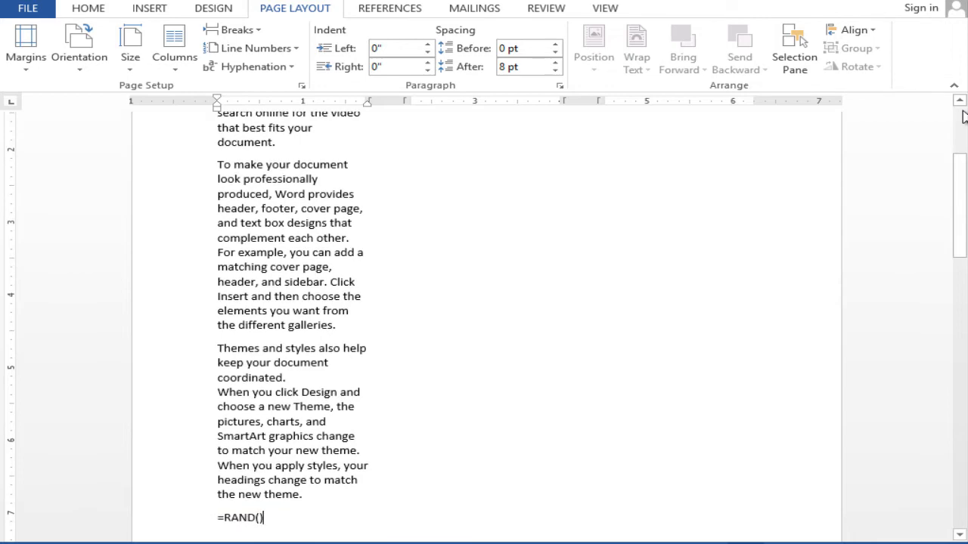
pyautogui.press('Return')
pyautogui.moveTo(959, 174); pyautogui.dragTo(960, 157)
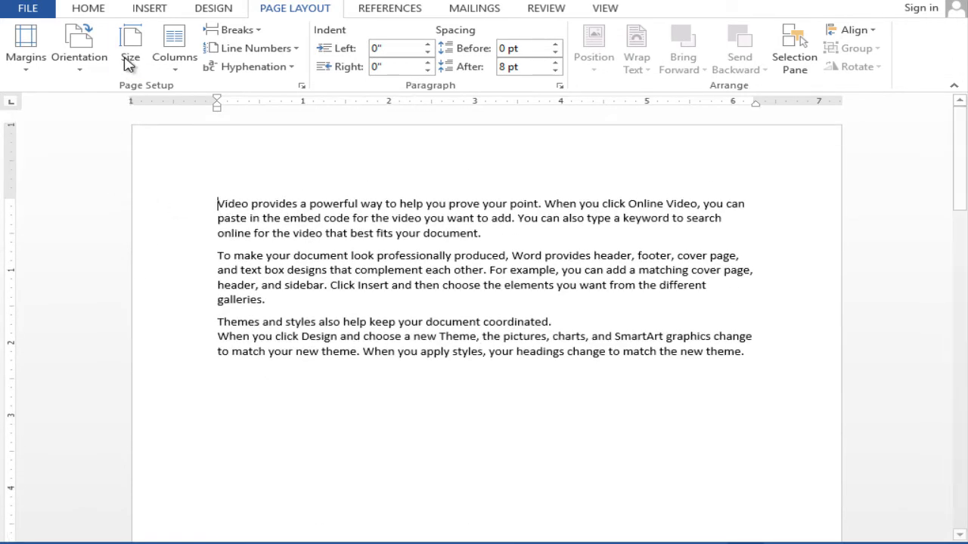
# Step: Set the first section's page orientation to Landscape and check the pages below it
pyautogui.click(79, 57)
pyautogui.click(123, 130)
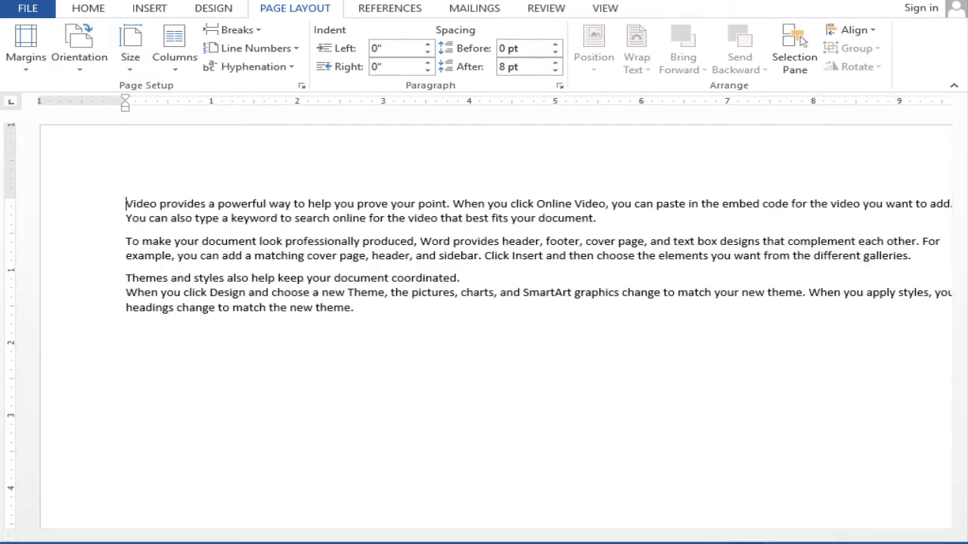
pyautogui.keyDown('ctrl'); pyautogui.scroll(-7, 836, 521); pyautogui.keyUp('ctrl')
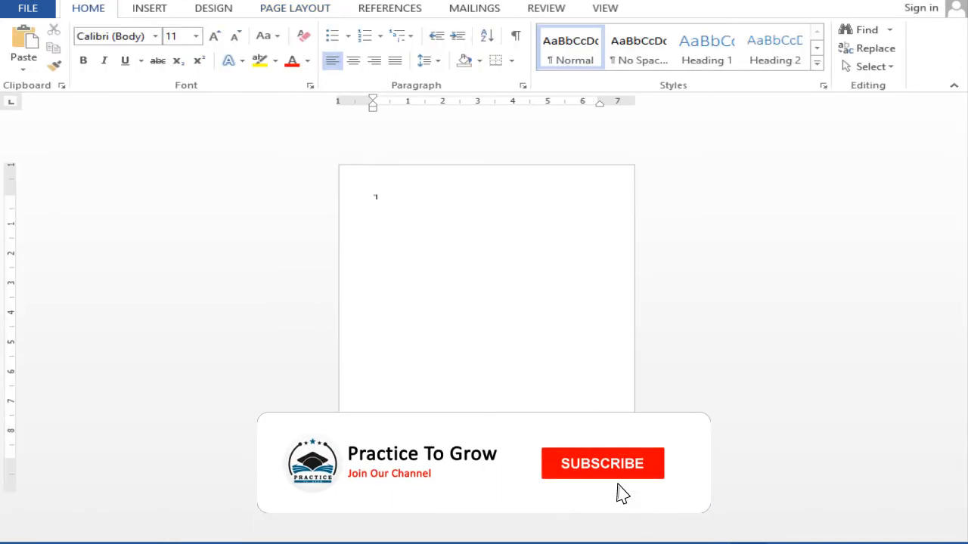
pyautogui.write('RAND')
pyautogui.press('BackSpace')
pyautogui.press('BackSpace')
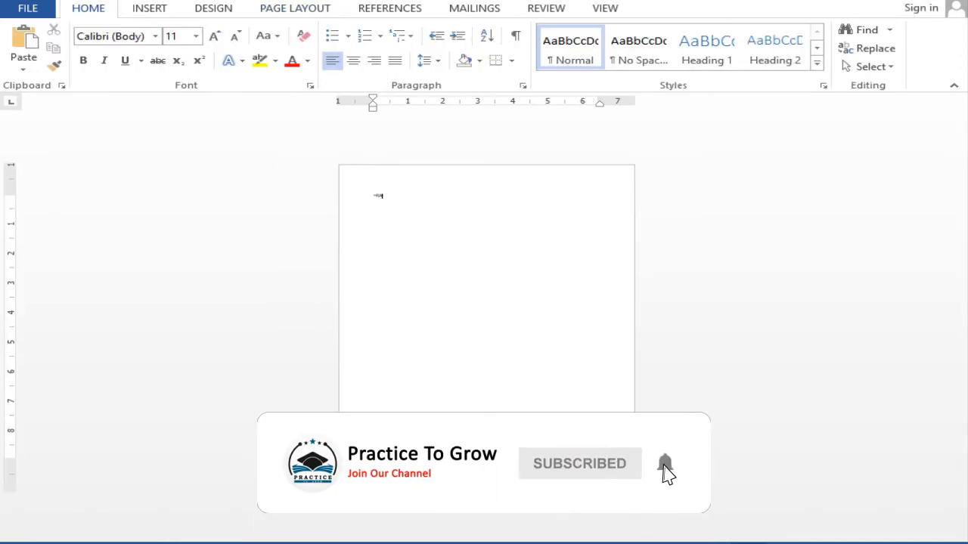
pyautogui.press('BackSpace')
pyautogui.press('BackSpace')
pyautogui.press('BackSpace')
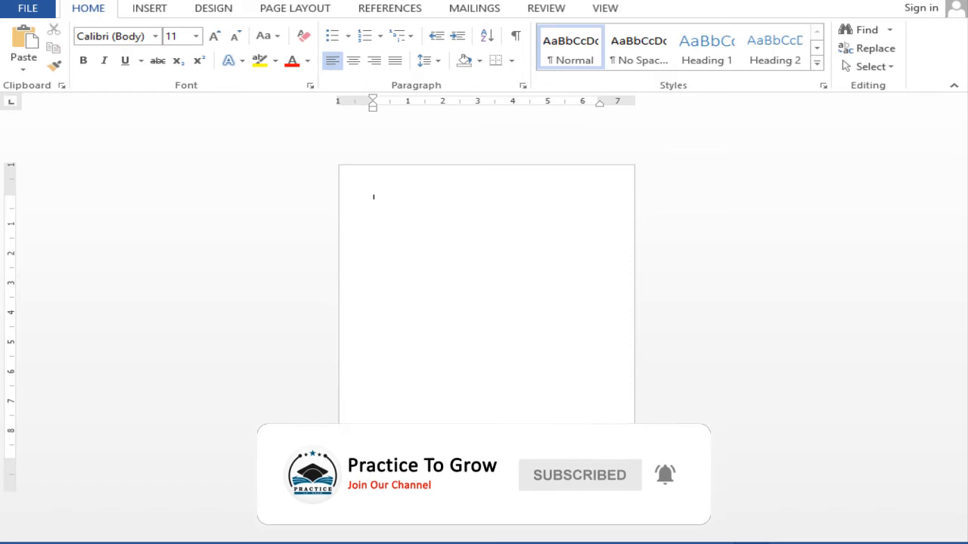
# Step: Insert several page breaks in the blank document to add empty pages, and return to the first page
pyautogui.hotkey('ctrl', 'Return')
pyautogui.hotkey('ctrl', 'Return')
pyautogui.hotkey('ctrl', 'Return')
pyautogui.hotkey('ctrl', 'Return')
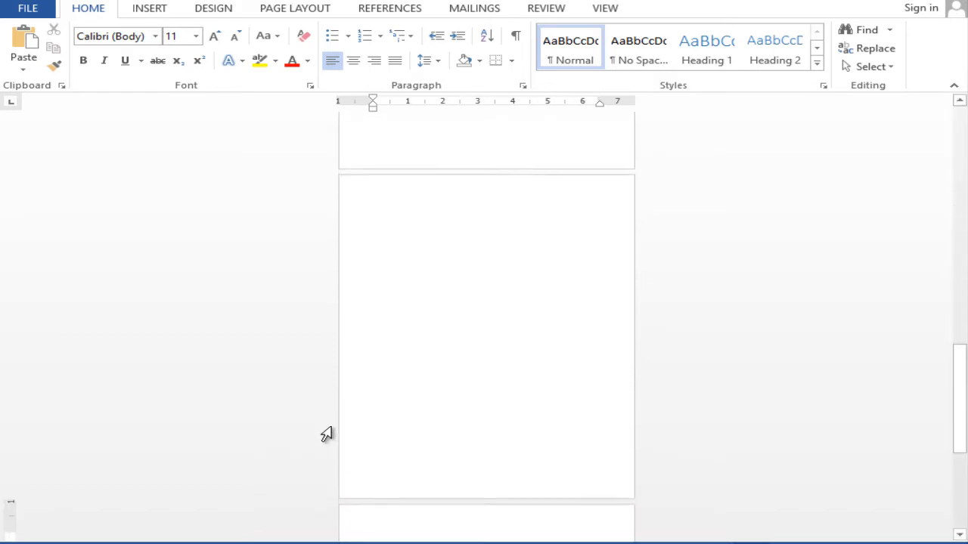
pyautogui.hotkey('ctrl', 'Home')
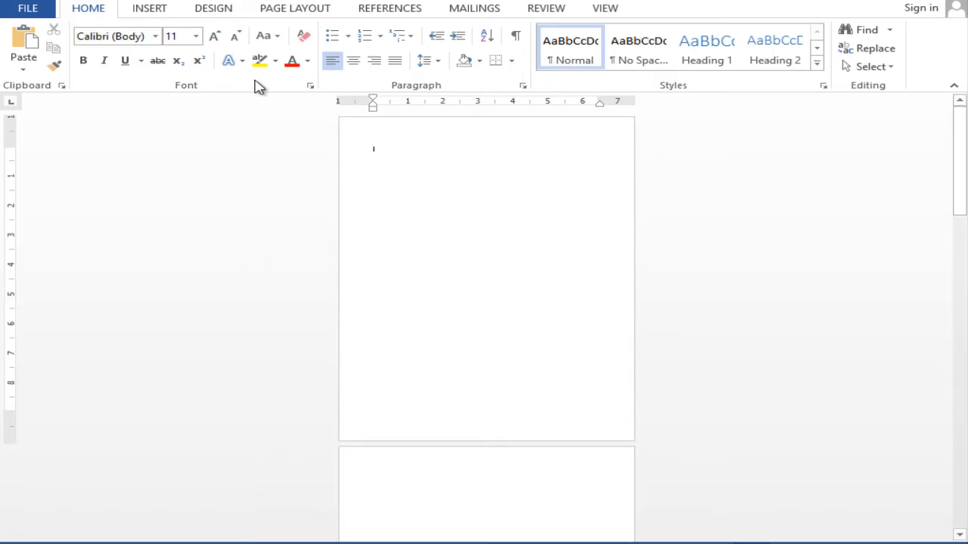
# Step: Set the page orientation of the document without section breaks to Landscape and look through its pages
pyautogui.click(306, 11)
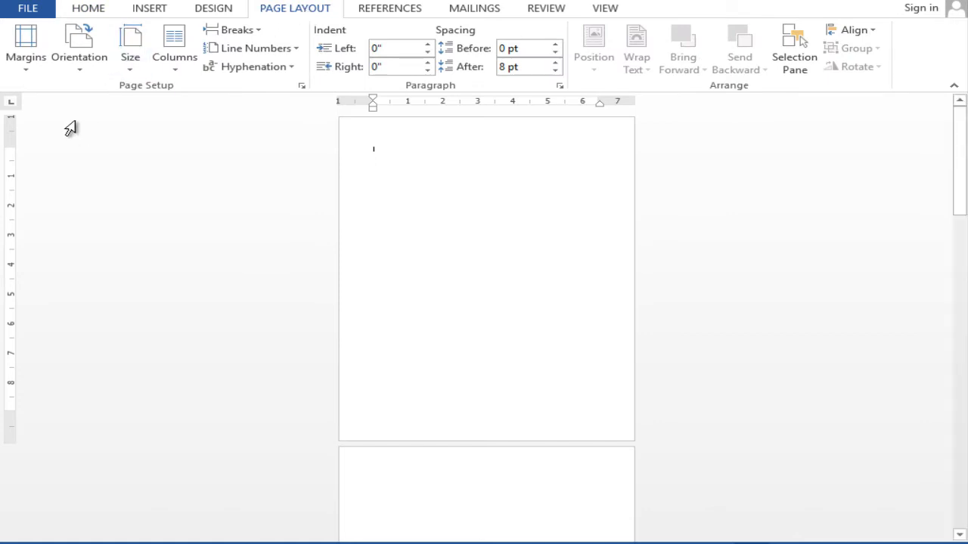
pyautogui.click(79, 59)
pyautogui.click(83, 129)
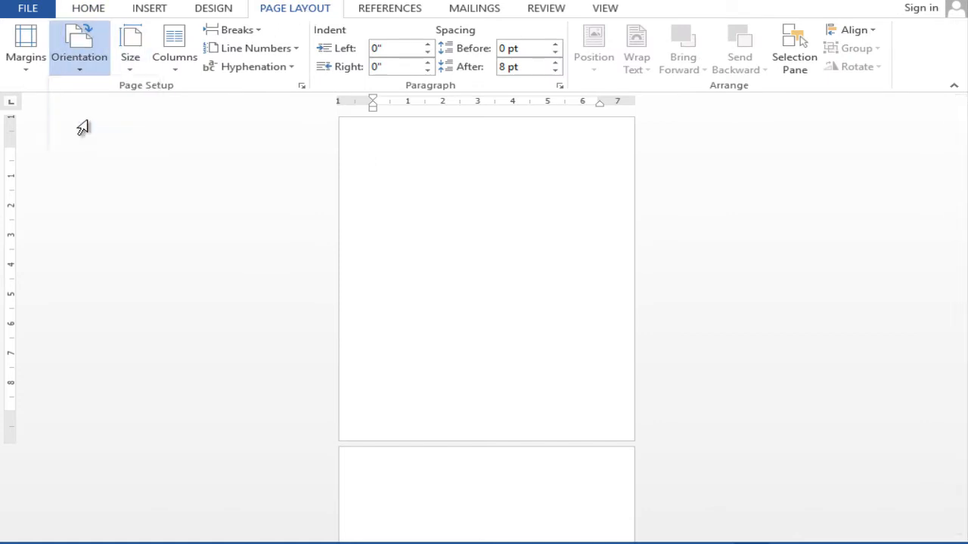
pyautogui.moveTo(957, 227); pyautogui.dragTo(957, 328)
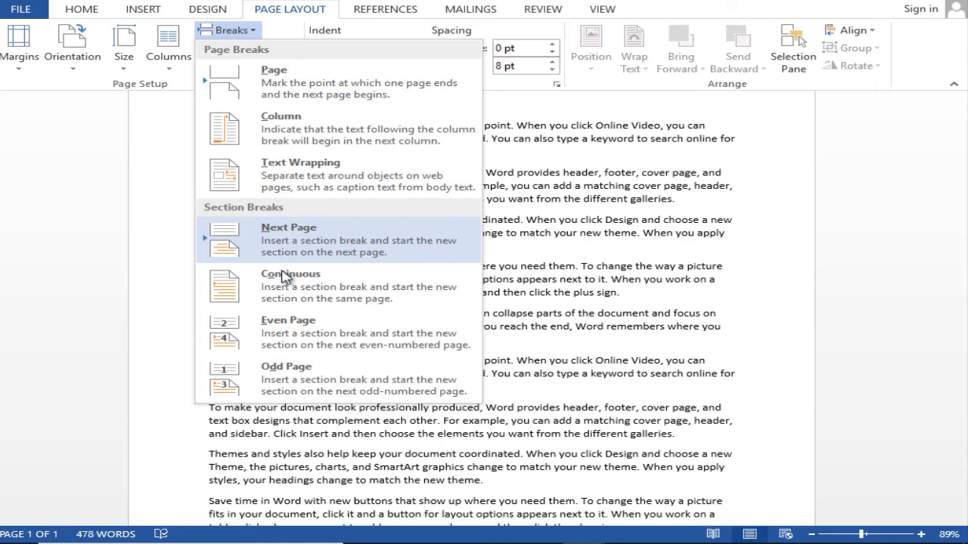
# Step: Insert a Continuous section break before the first "Save time in Word" paragraph and show the hidden formatting marks
pyautogui.click(559, 262)
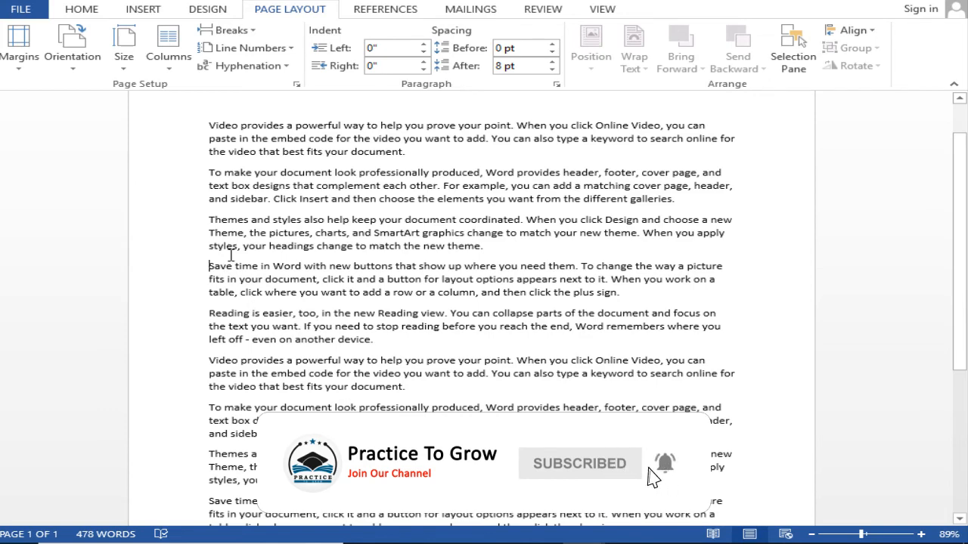
pyautogui.click(229, 30)
pyautogui.click(301, 284)
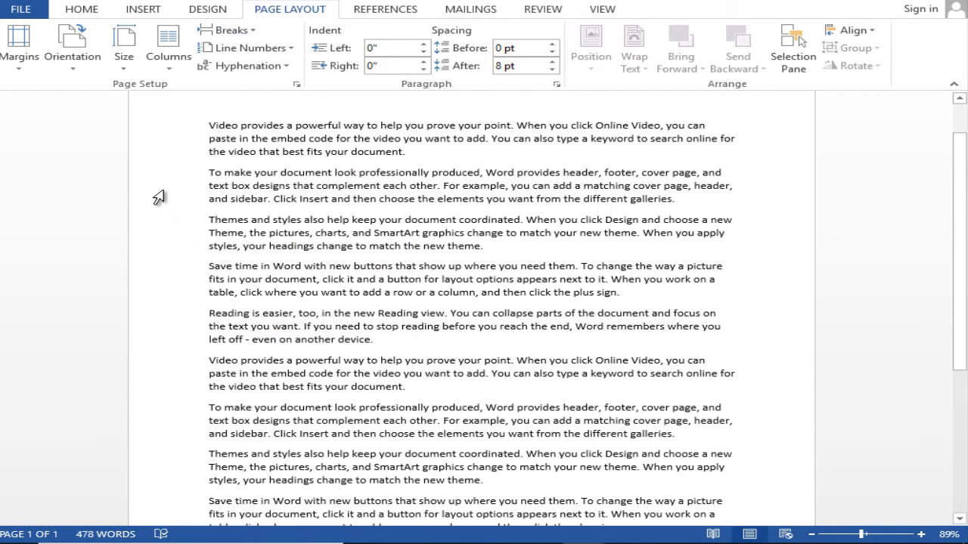
pyautogui.click(81, 12)
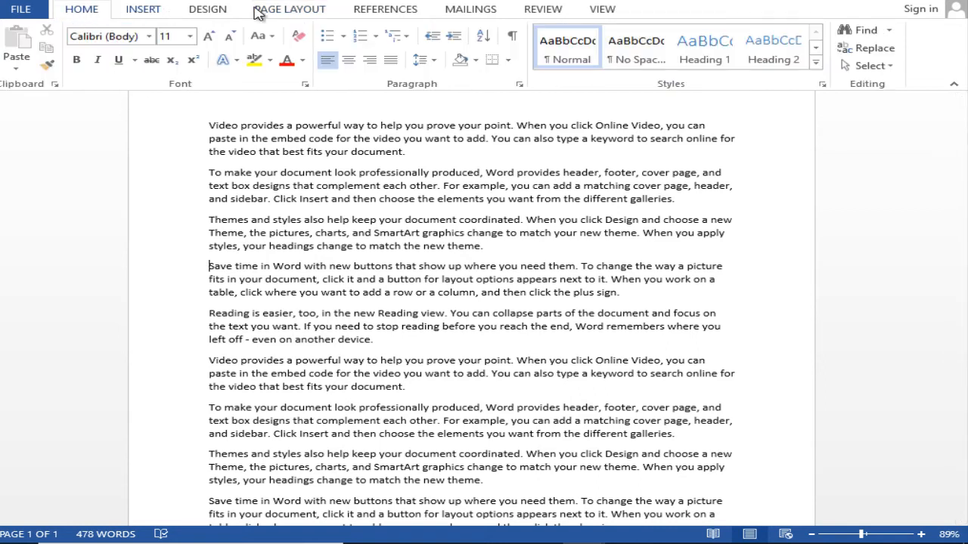
pyautogui.click(511, 36)
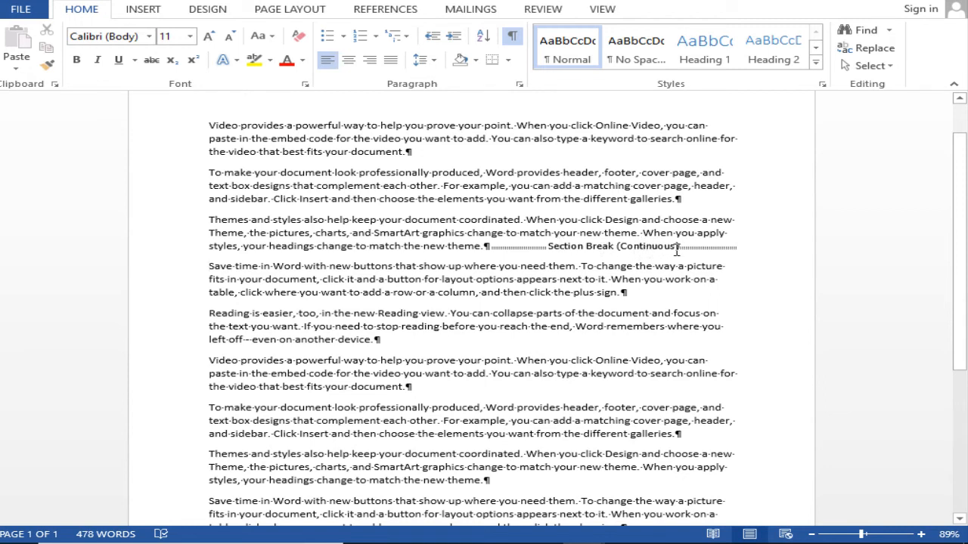
# Step: Hide the formatting marks and arrange the first section's text in three columns
pyautogui.click(514, 39)
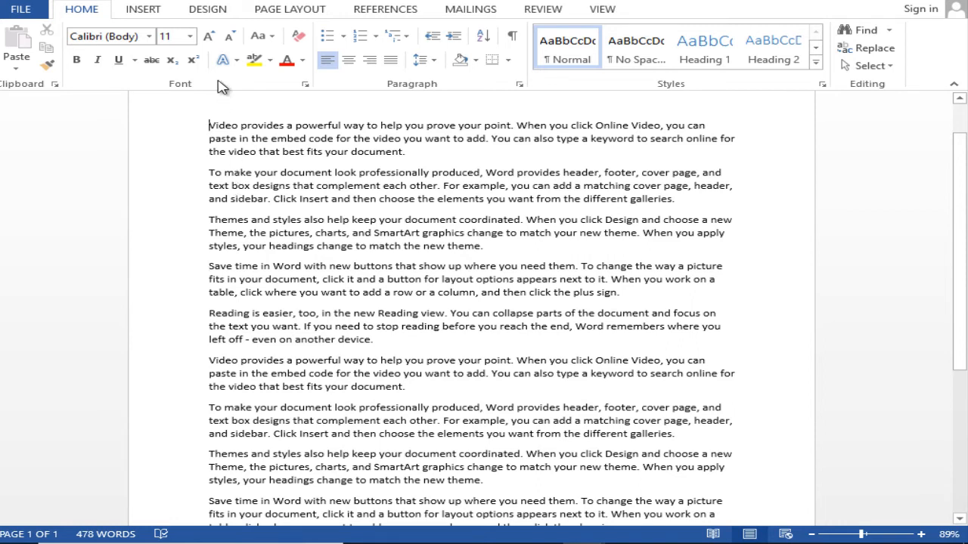
pyautogui.click(283, 12)
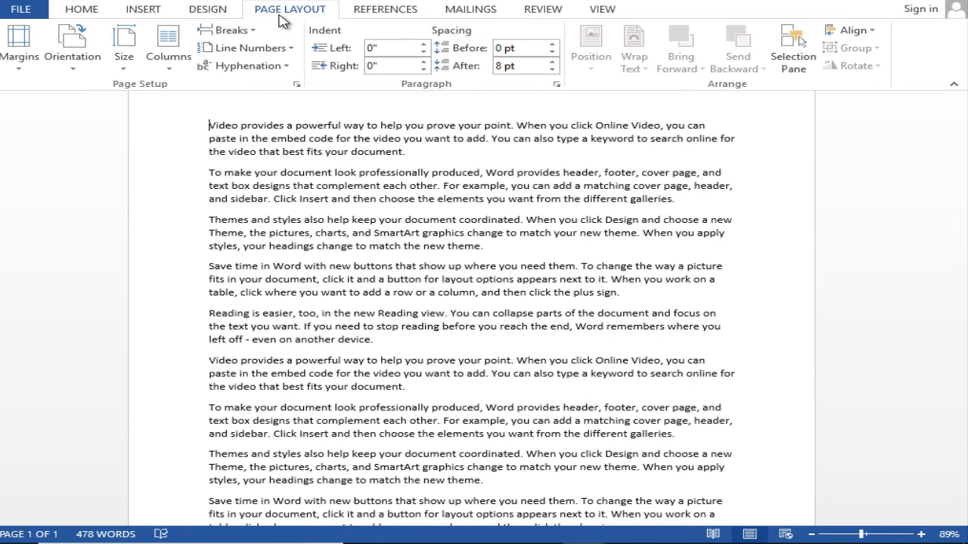
pyautogui.click(166, 67)
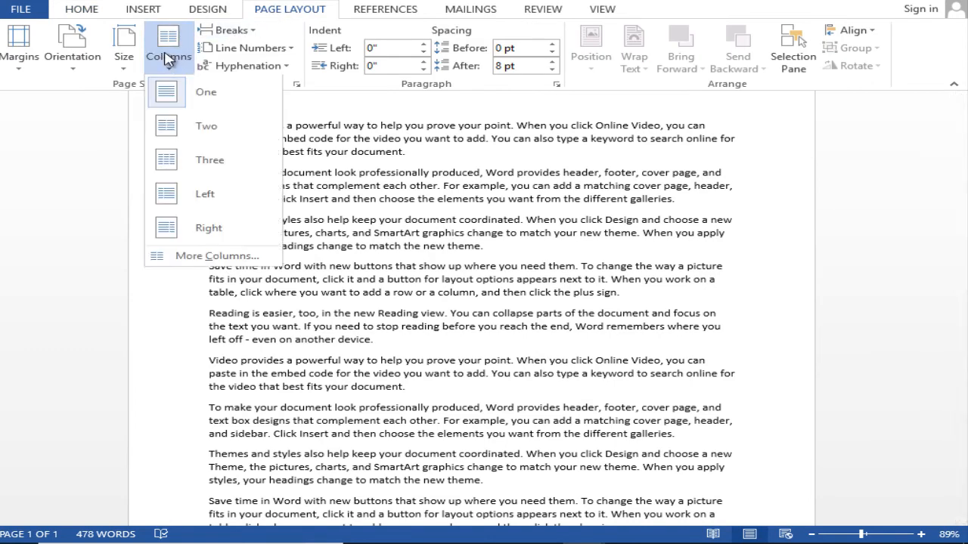
pyautogui.click(207, 162)
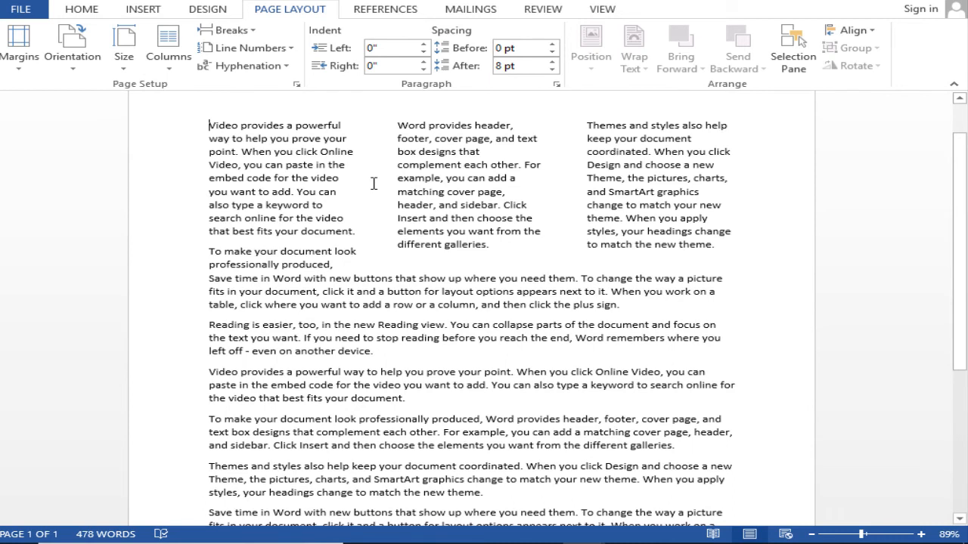
# Step: Apply the Narrow margins preset to the three-column section
pyautogui.click(22, 67)
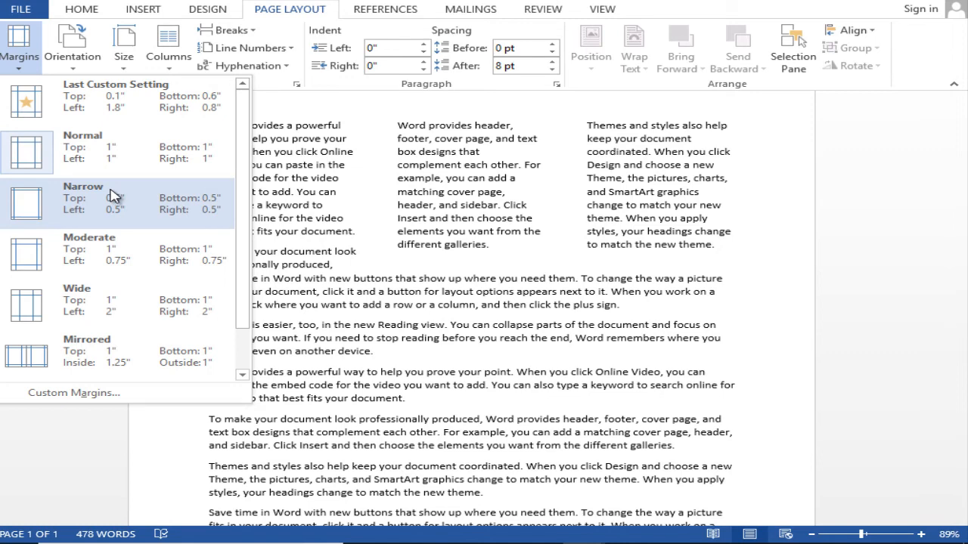
pyautogui.click(114, 195)
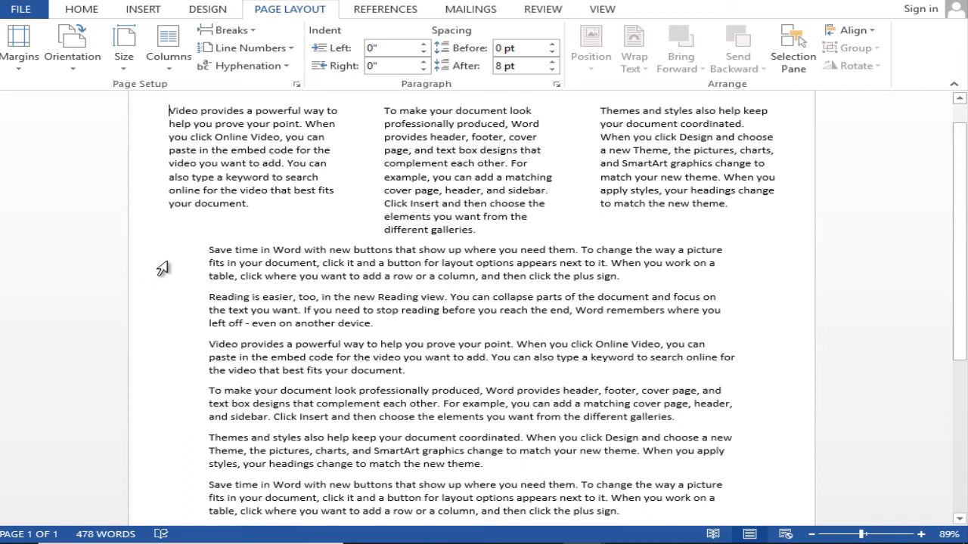
# Step: Insert a page break before the second "Video provides a powerful way" paragraph, below the three-column section
pyautogui.click(242, 31)
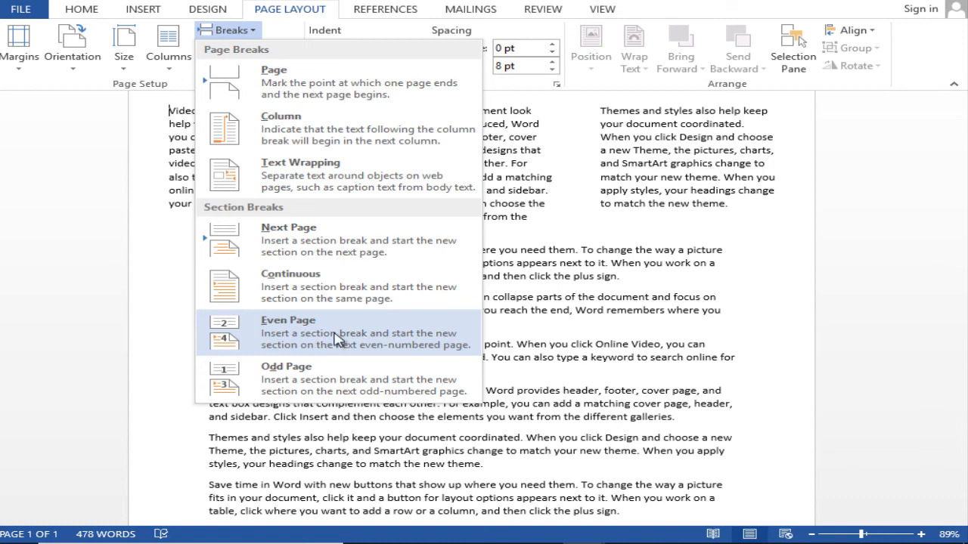
pyautogui.click(620, 257)
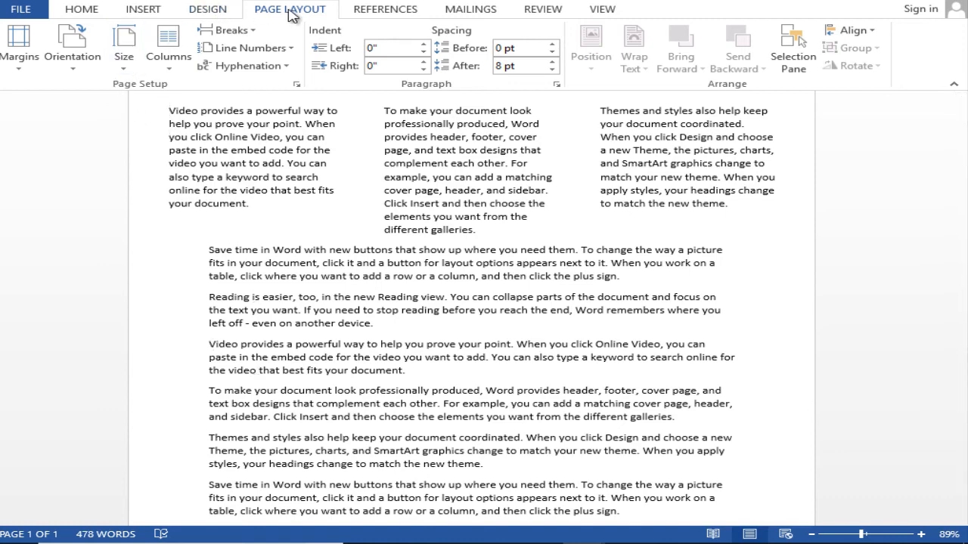
pyautogui.click(219, 30)
pyautogui.click(262, 71)
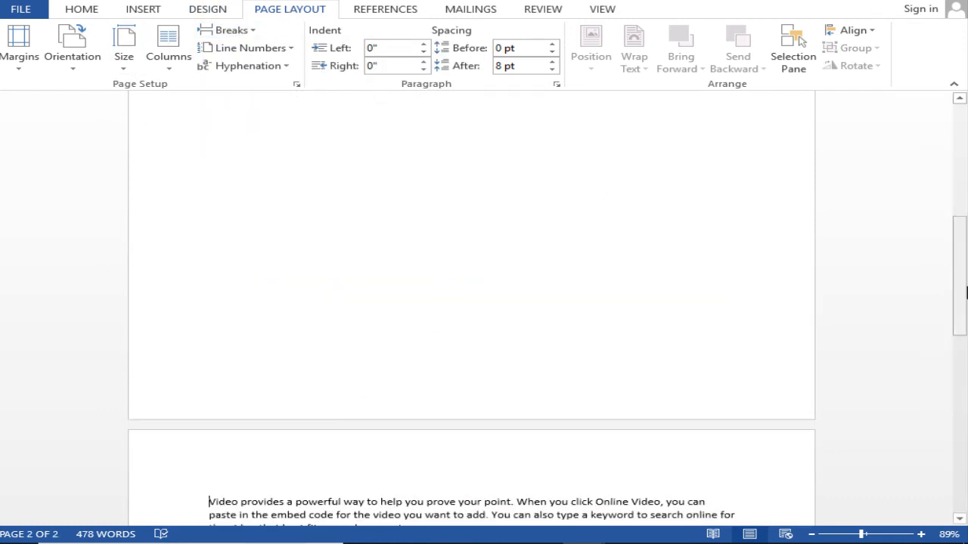
# Step: Try an Even Page section break before the "Themes and styles" paragraph on page 2, and undo it
pyautogui.scroll(-6, 292, 476)
pyautogui.click(211, 313)
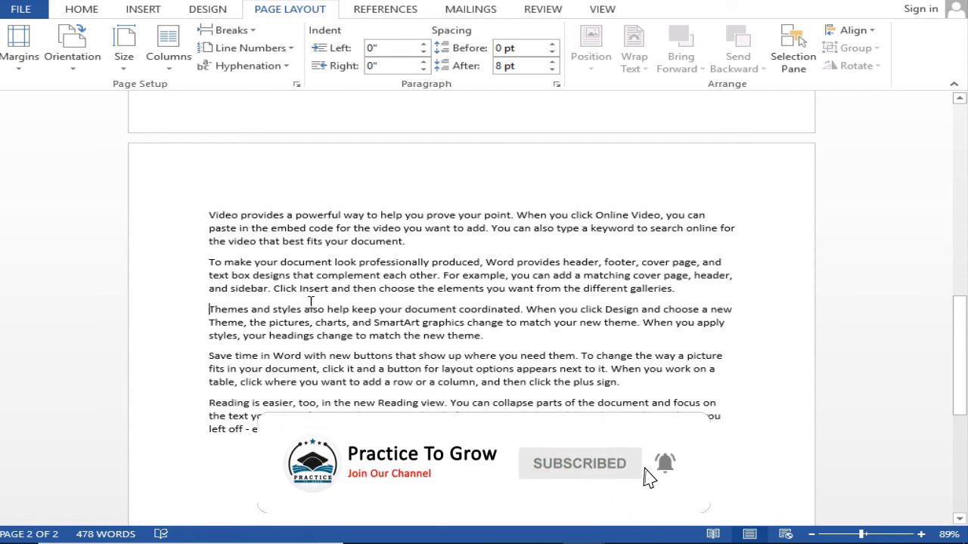
pyautogui.click(243, 34)
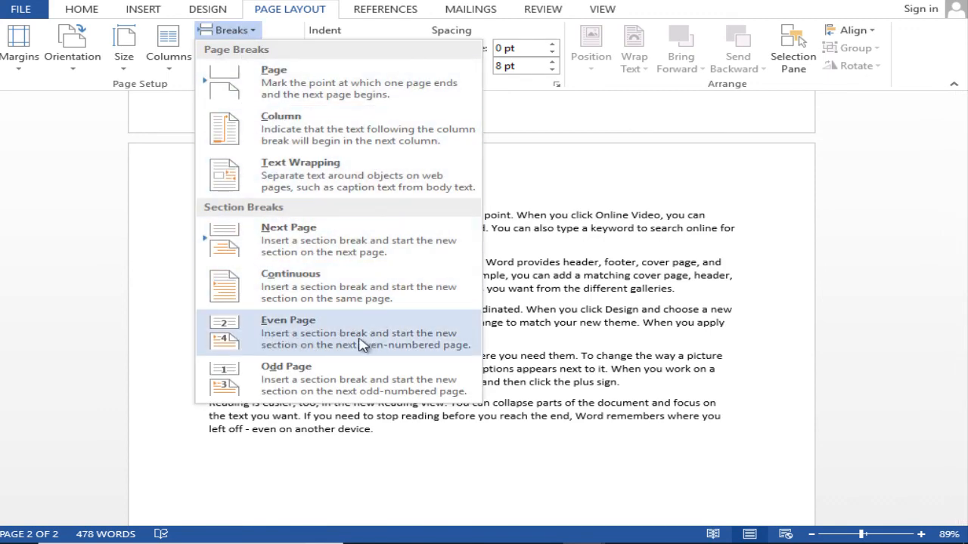
pyautogui.click(318, 339)
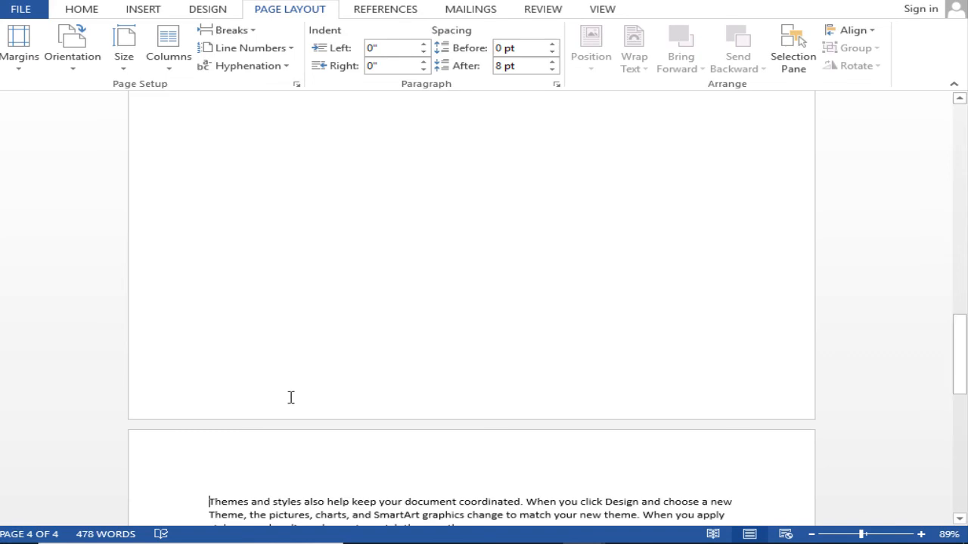
pyautogui.hotkey('ctrl', 'z')
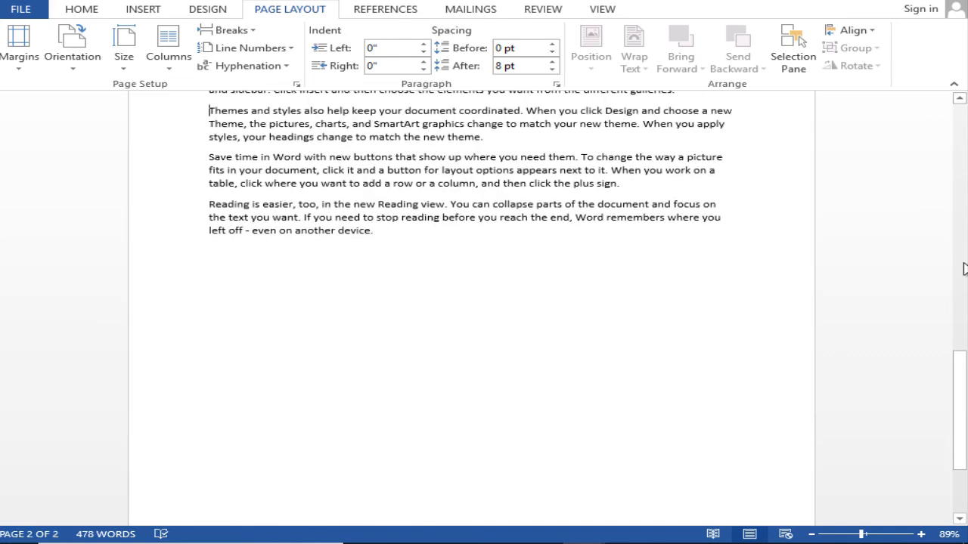
# Step: Return to page 1 and open the break options with the insertion point before the "Save time in Word" paragraph
pyautogui.moveTo(963, 263); pyautogui.dragTo(962, 182)
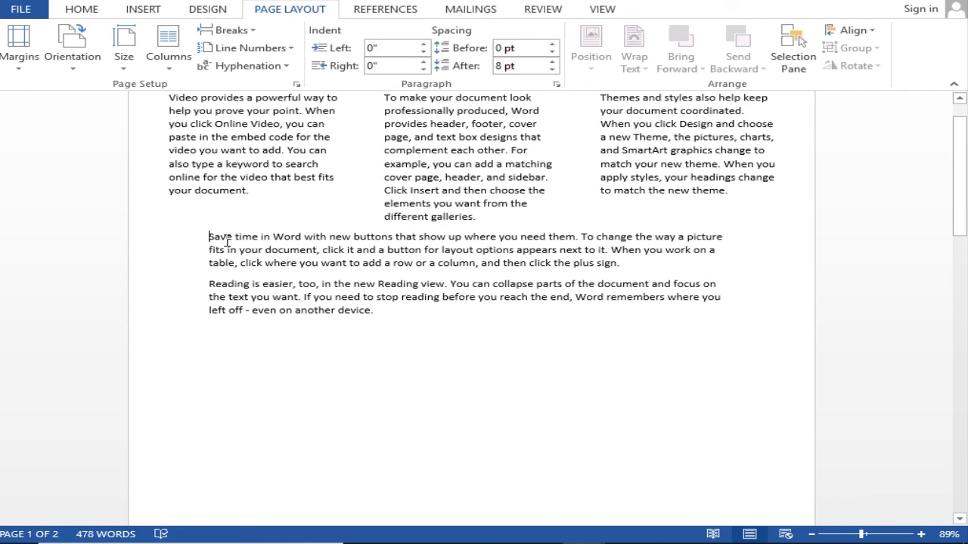
pyautogui.click(246, 30)
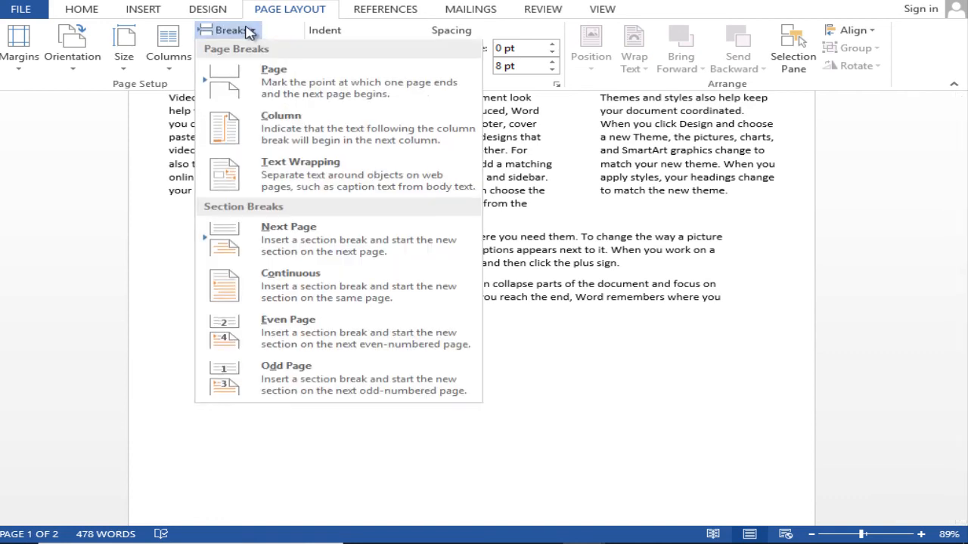